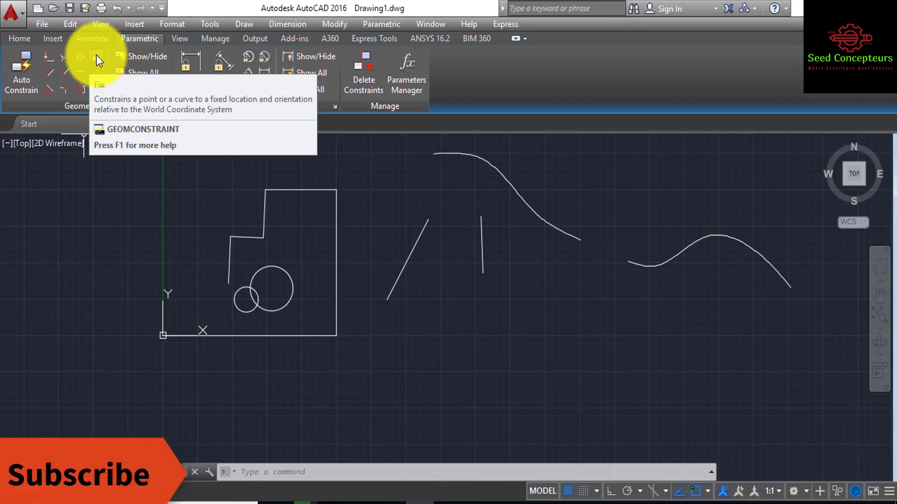
# Fix the outline's lower-left corner at the origin and constrain its bottom line to be horizontal.
pyautogui.click(96, 54)
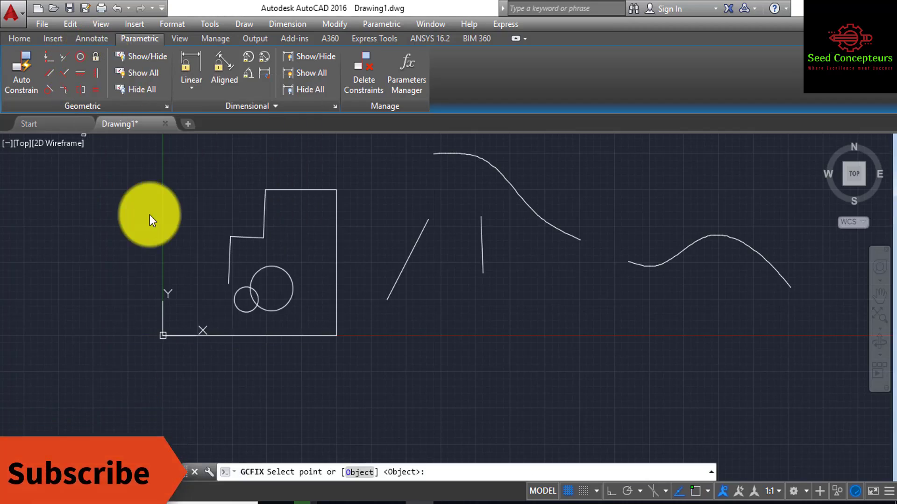
pyautogui.click(163, 335)
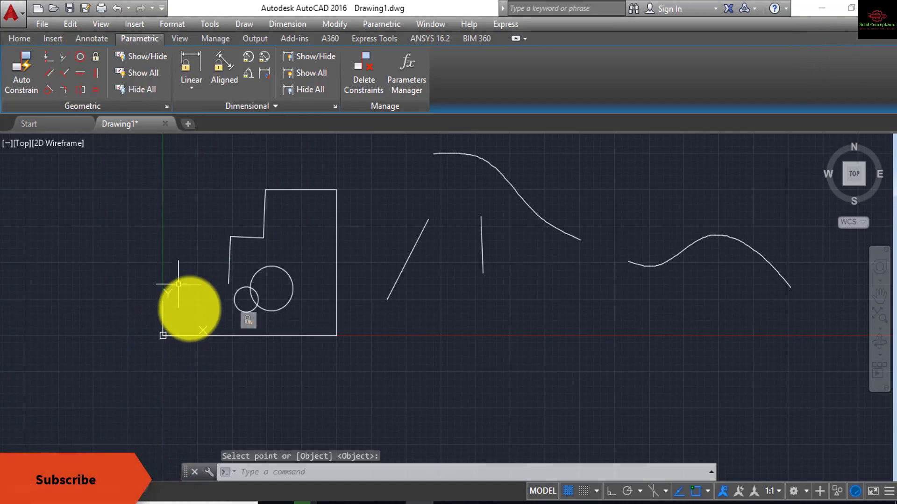
pyautogui.click(85, 74)
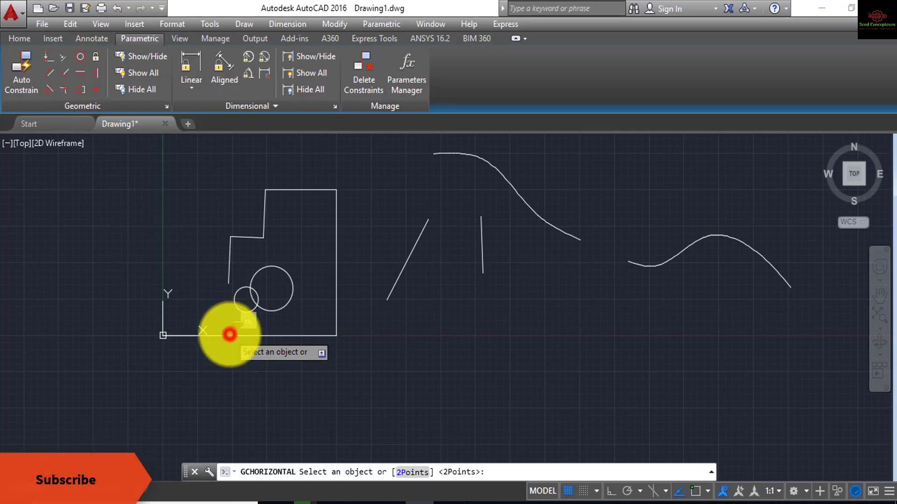
pyautogui.click(229, 335)
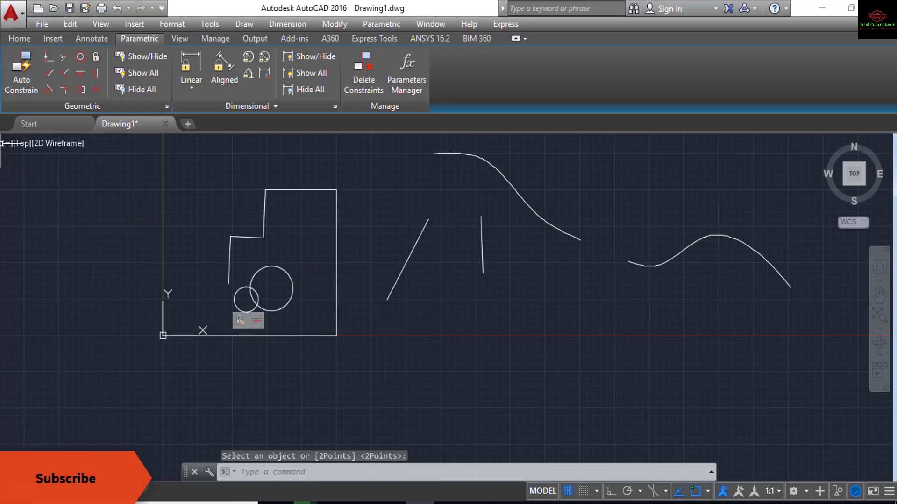
# Constrain the outline's long right edge to be vertical and perpendicular to the top edge, selecting the top edge first for the perpendicular constraint.
pyautogui.click(98, 77)
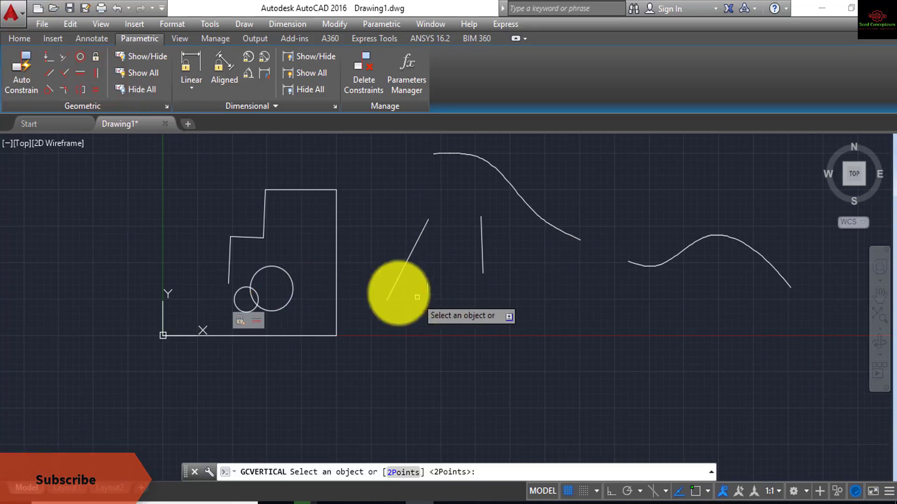
pyautogui.click(333, 236)
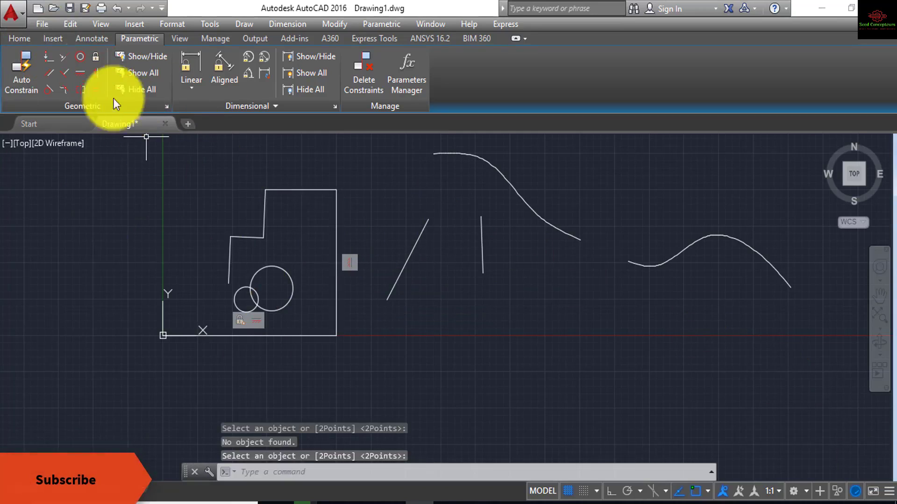
pyautogui.click(66, 70)
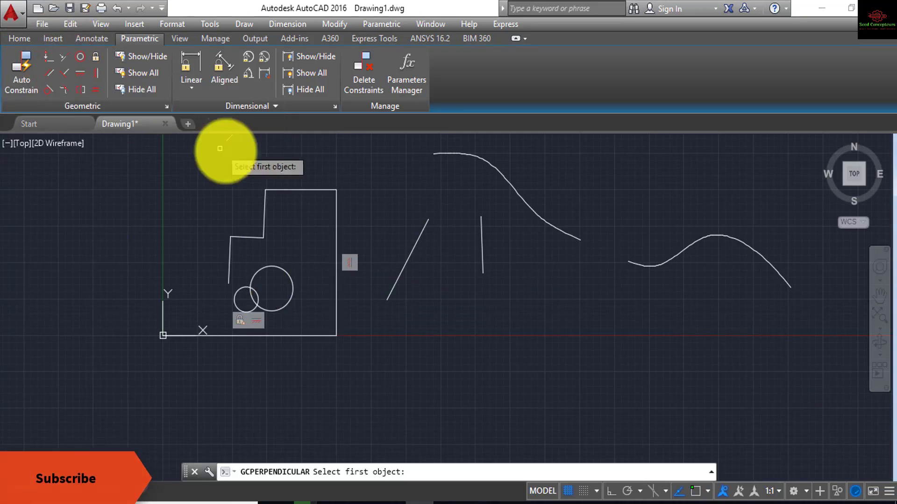
pyautogui.click(313, 190)
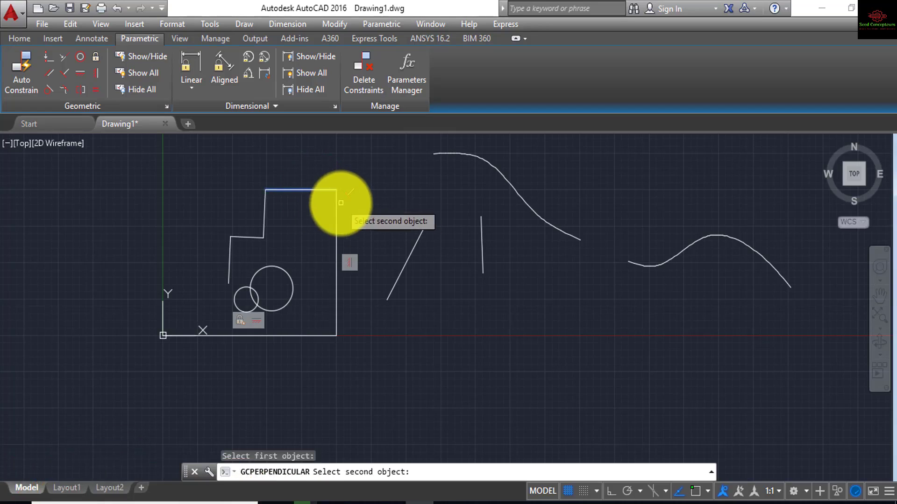
pyautogui.click(336, 196)
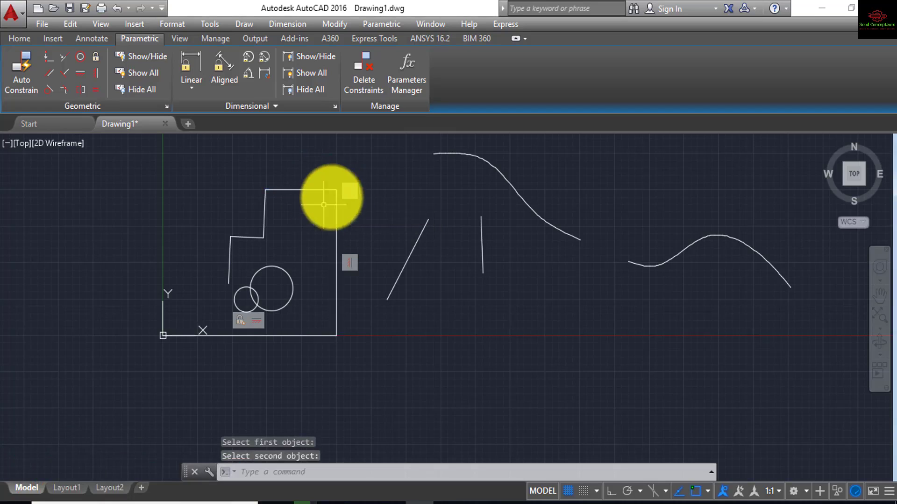
# Apply a parallel constraint between the vertical line descending from the top edge's left end and the long right edge.
pyautogui.click(54, 71)
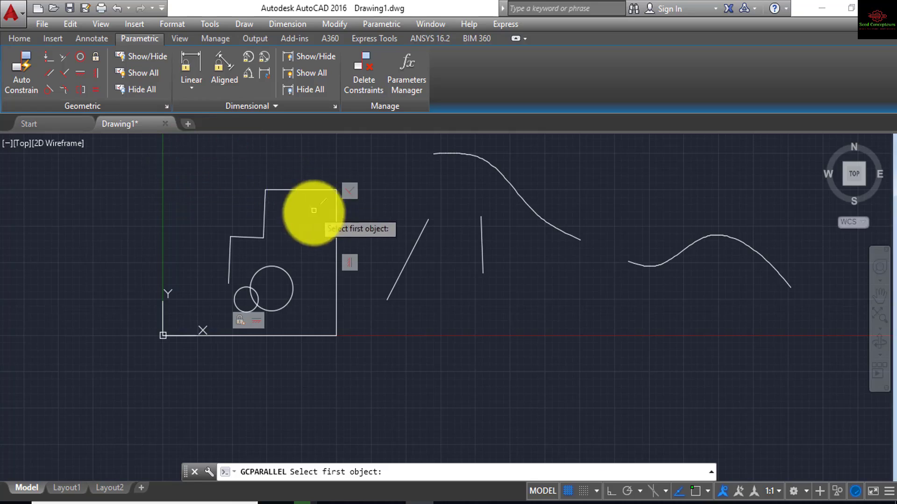
pyautogui.click(264, 206)
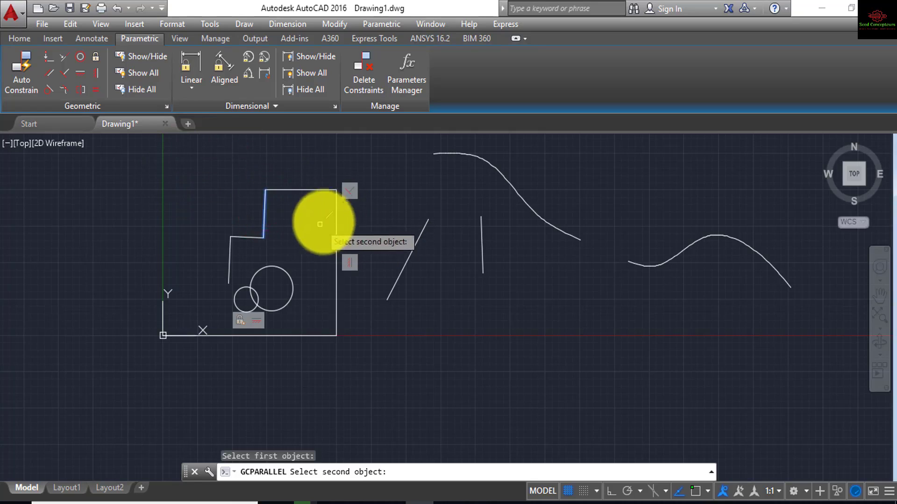
pyautogui.click(336, 226)
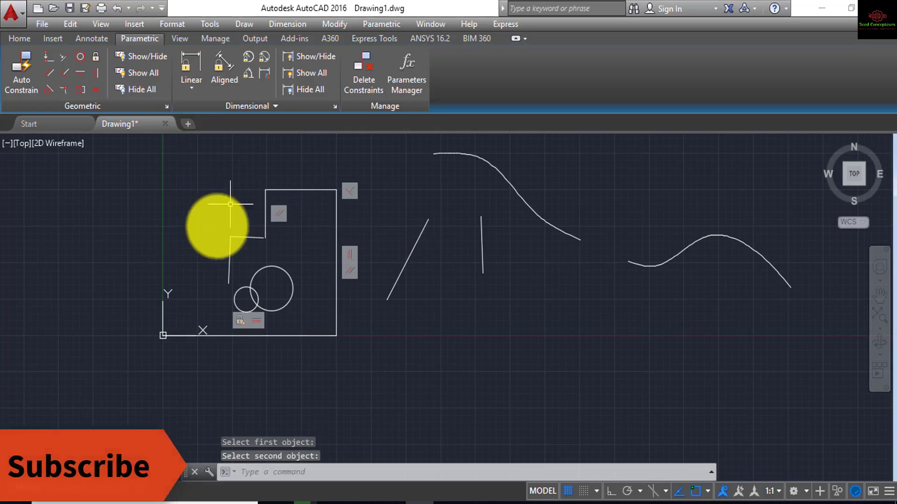
# Make the right end of the short step line coincident with the lower end of the upper-left vertical line.
pyautogui.scroll(7, 273, 231)
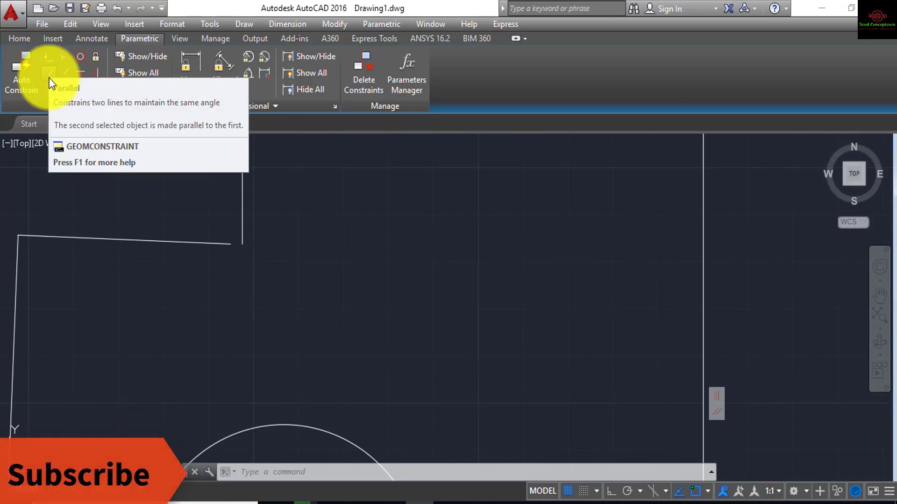
pyautogui.click(50, 77)
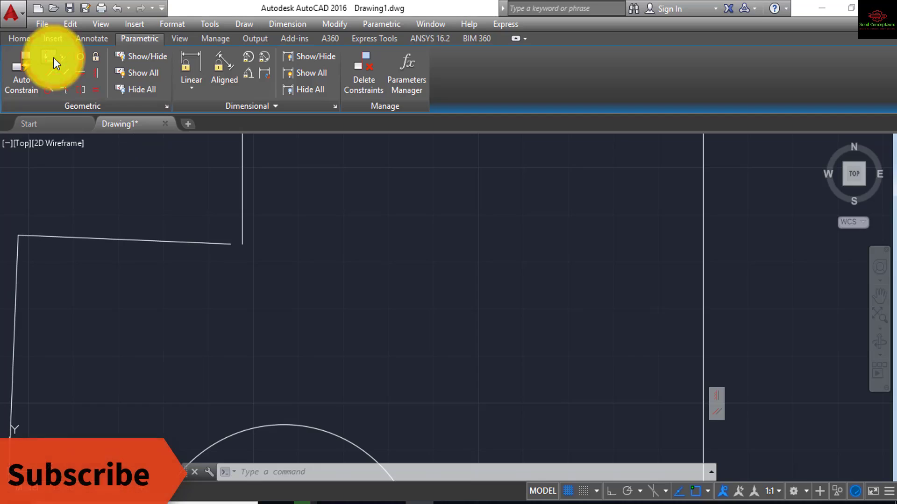
pyautogui.click(240, 242)
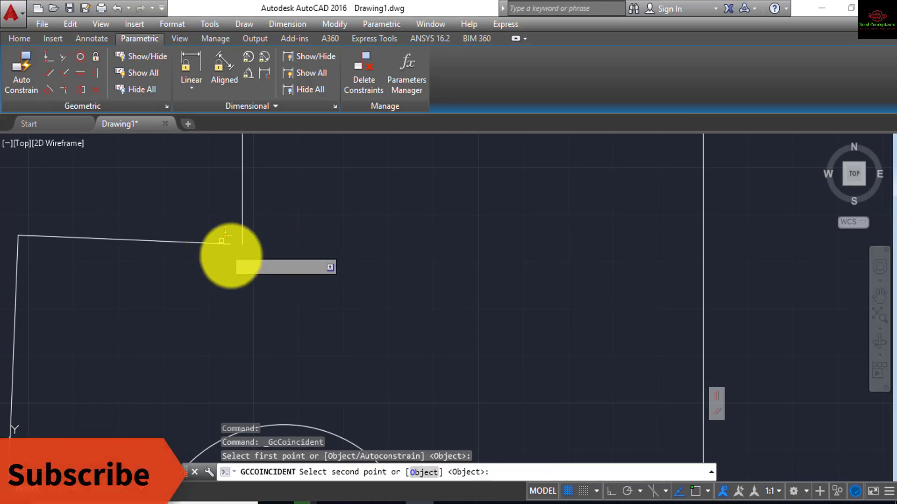
pyautogui.click(231, 238)
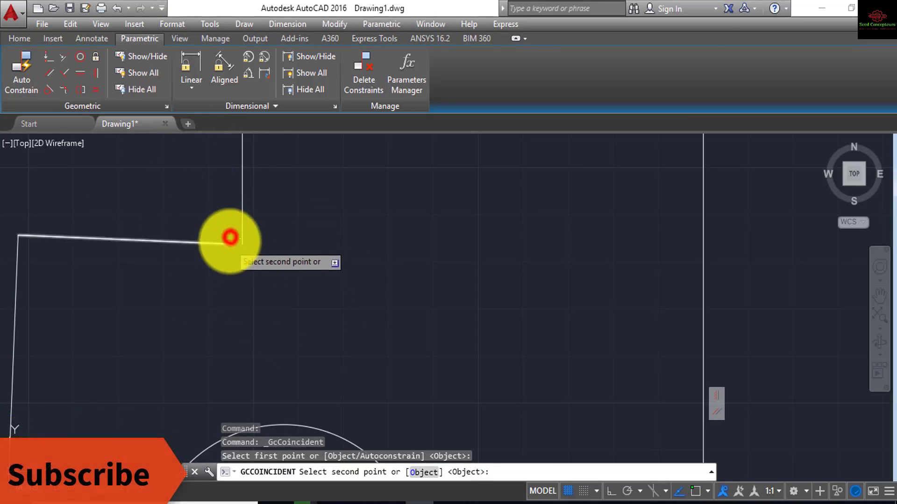
pyautogui.click(230, 244)
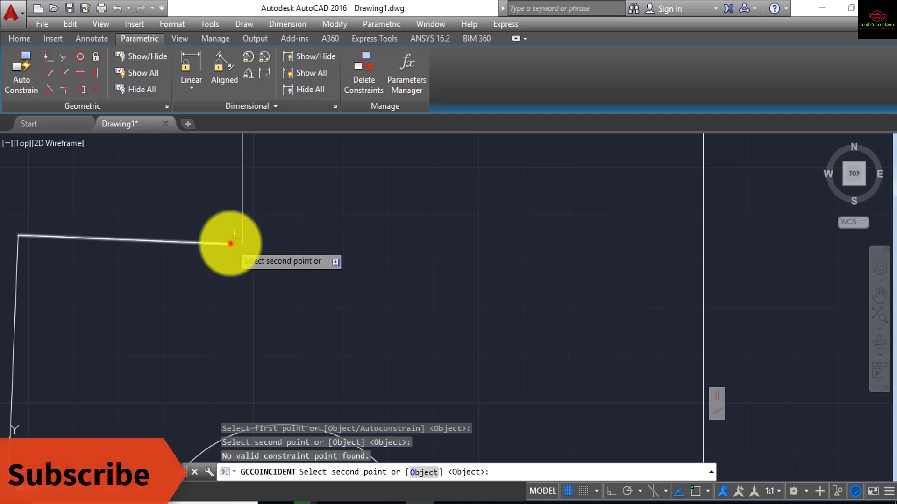
# Make the upper end of the lower-left vertical line coincident with the left end of the short step line.
pyautogui.scroll(-4, 304, 260)
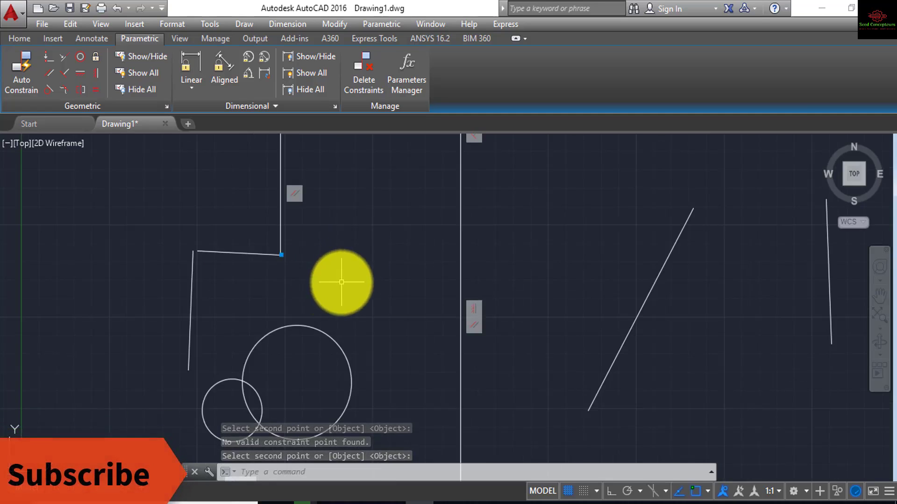
pyautogui.click(47, 55)
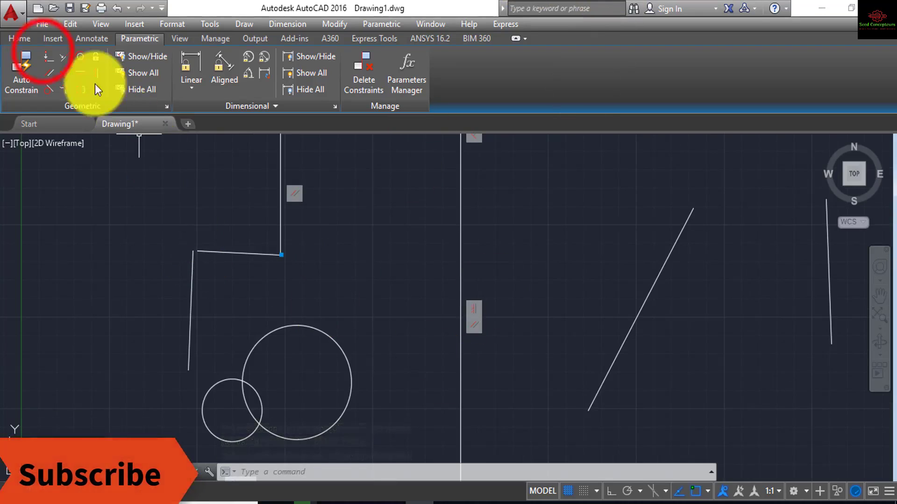
pyautogui.click(44, 52)
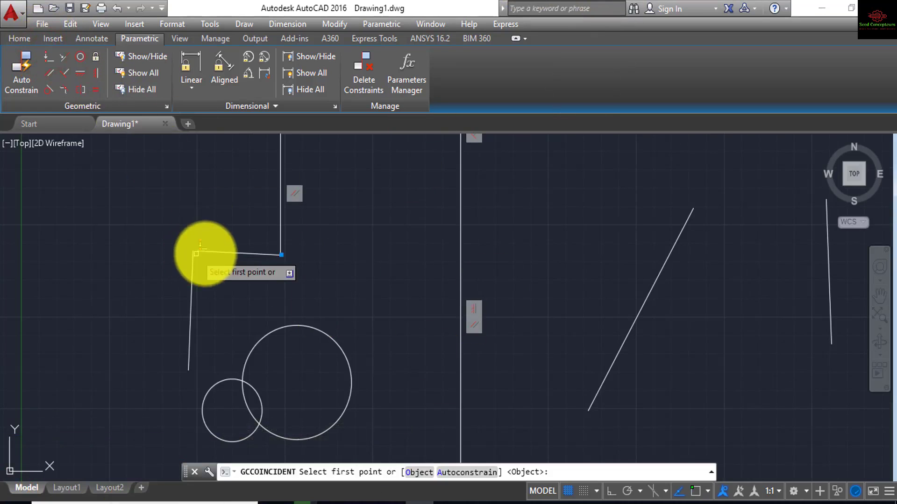
pyautogui.click(194, 254)
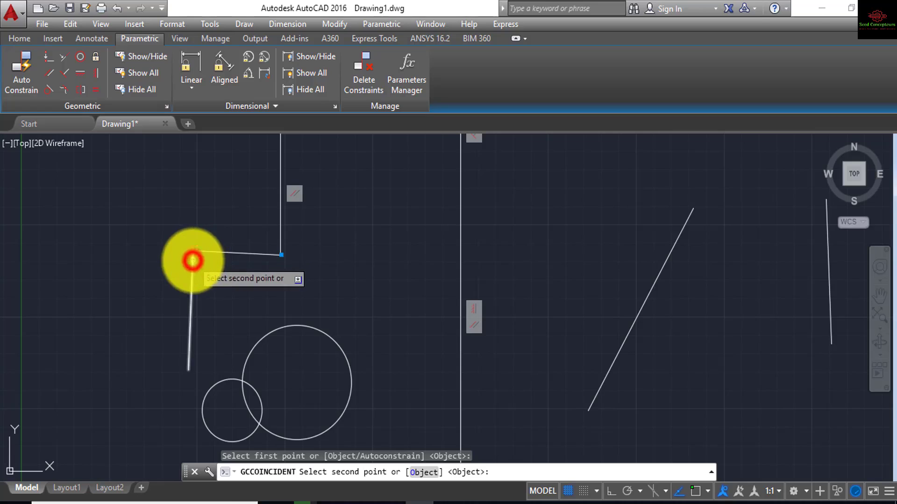
pyautogui.click(193, 260)
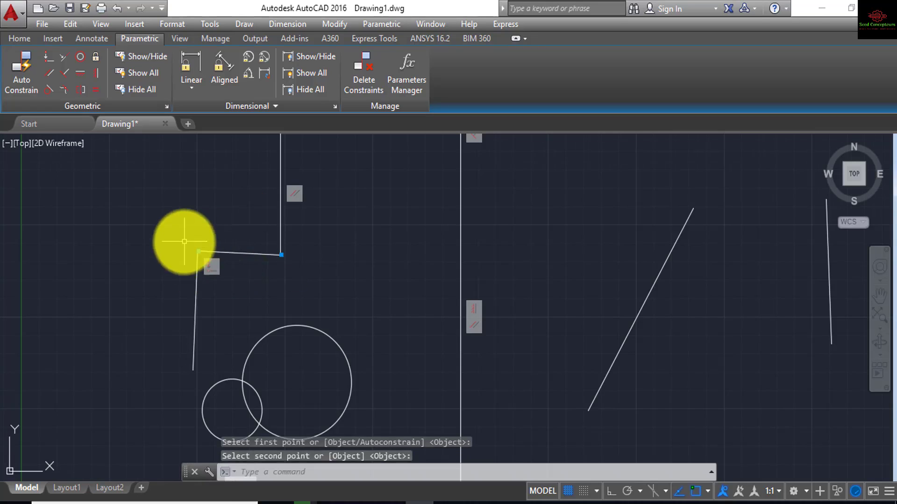
# Apply a parallel constraint from the upper-left vertical line to the lower-left vertical line of the outline.
pyautogui.scroll(-2, 185, 241)
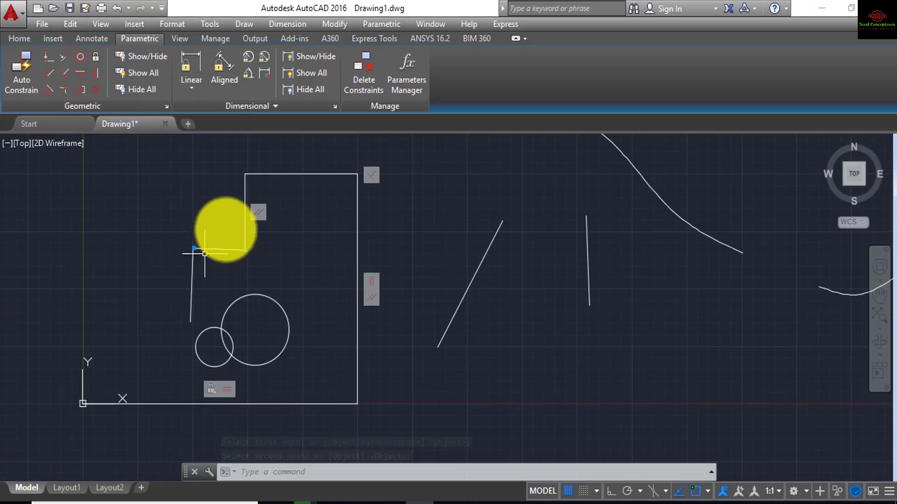
pyautogui.click(48, 73)
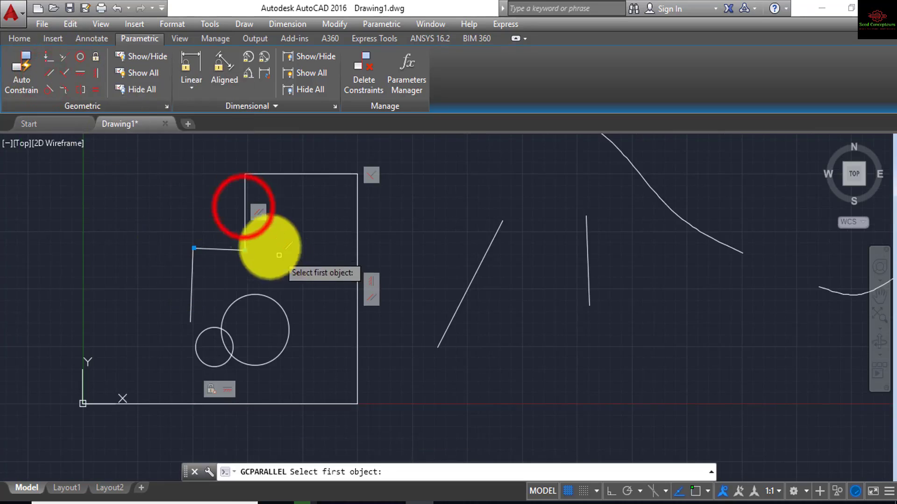
pyautogui.click(243, 206)
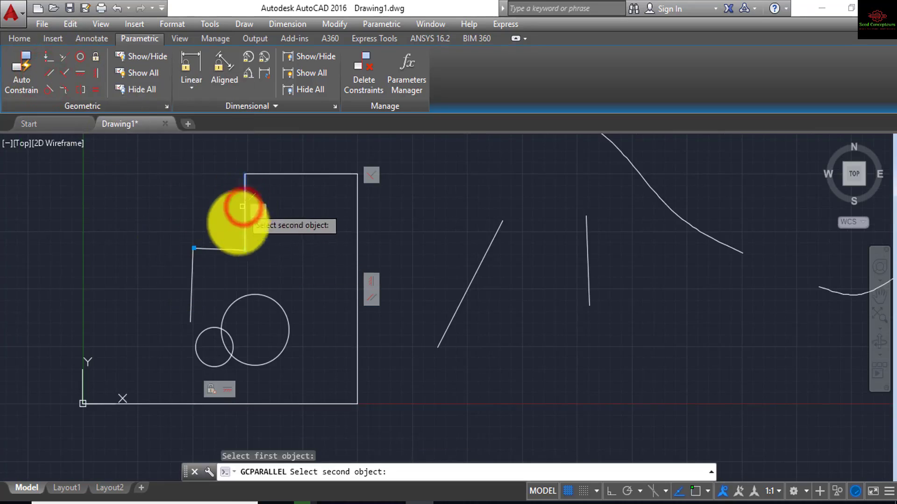
pyautogui.click(191, 273)
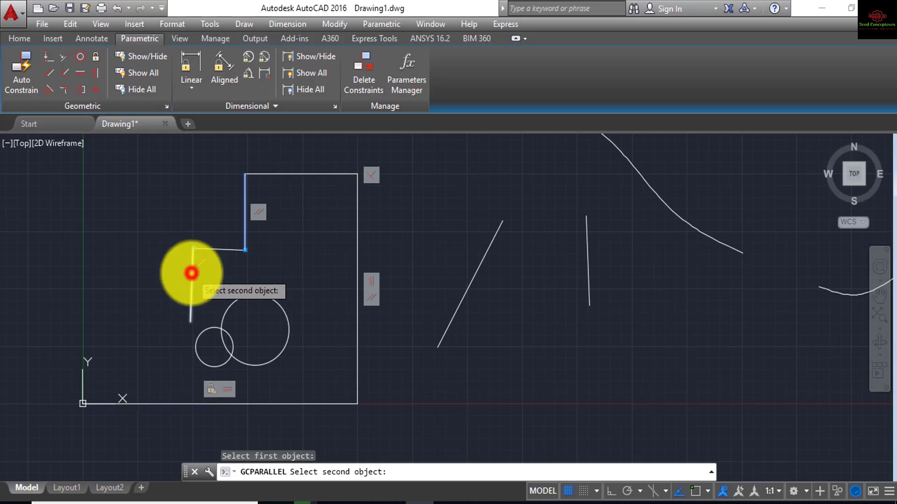
# Constrain the short step line between the two left vertical lines to be horizontal.
pyautogui.scroll(2, 229, 250)
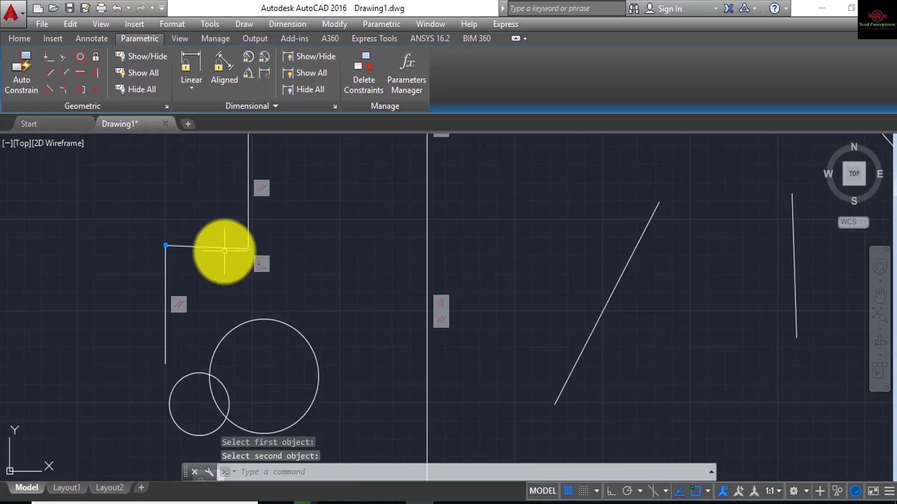
pyautogui.click(80, 73)
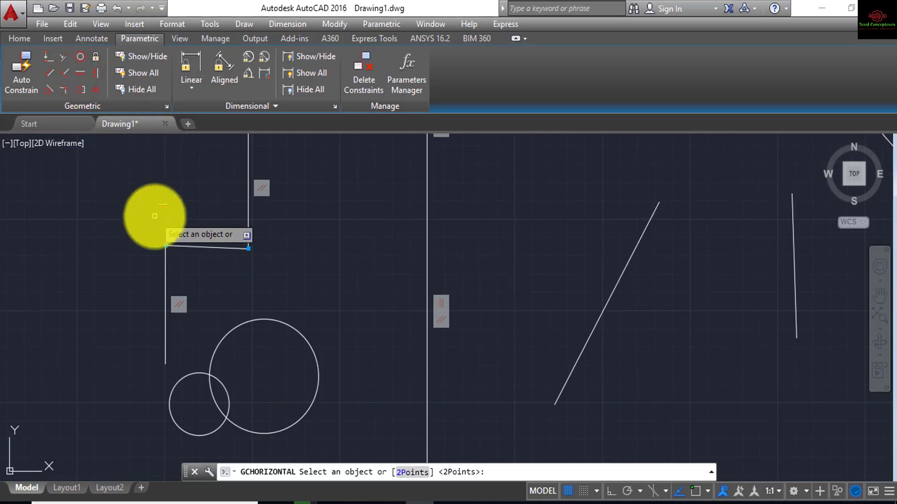
pyautogui.click(191, 253)
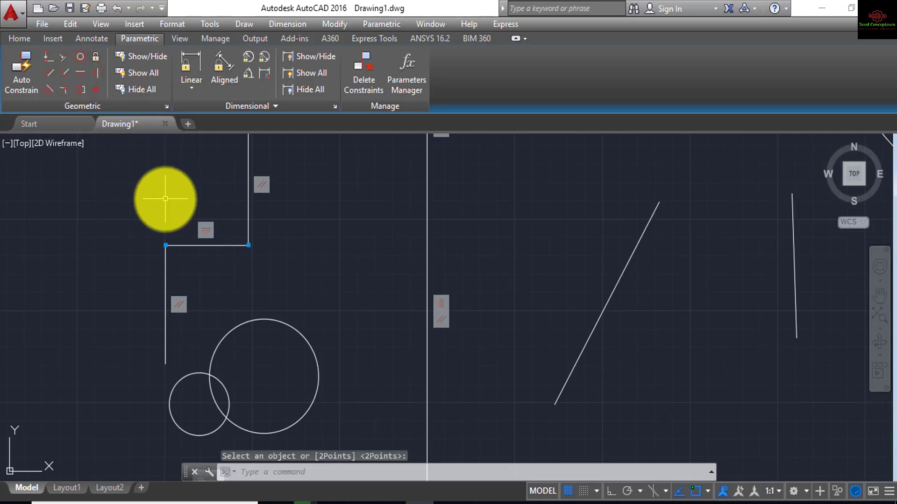
# Make the near-vertical separate line collinear with the slanted line beside the outline.
pyautogui.scroll(-4, 165, 198)
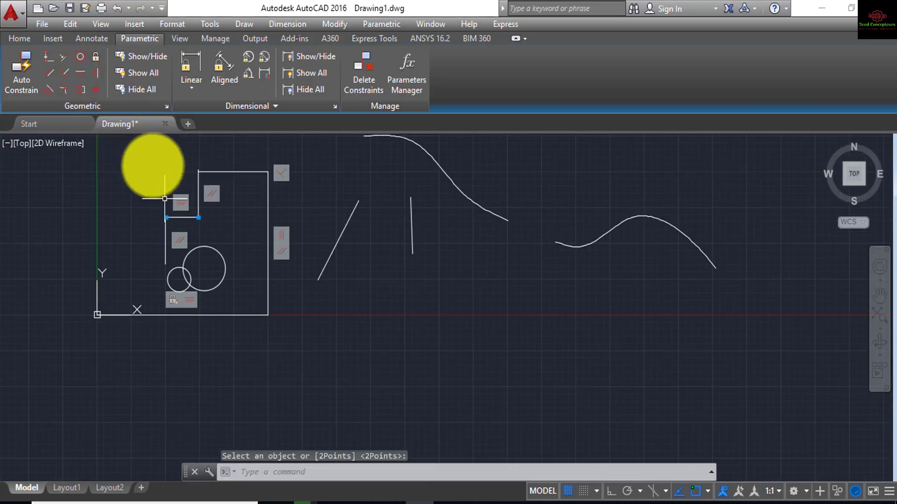
pyautogui.click(66, 55)
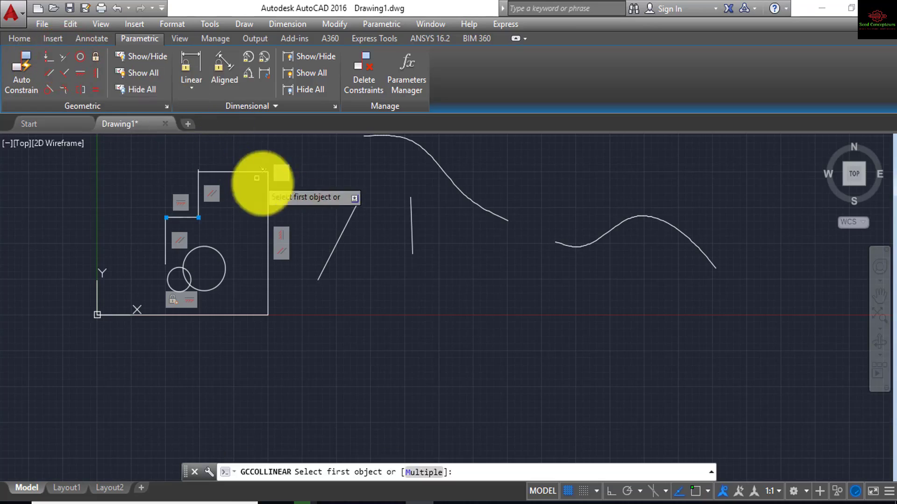
pyautogui.click(337, 243)
pyautogui.click(410, 214)
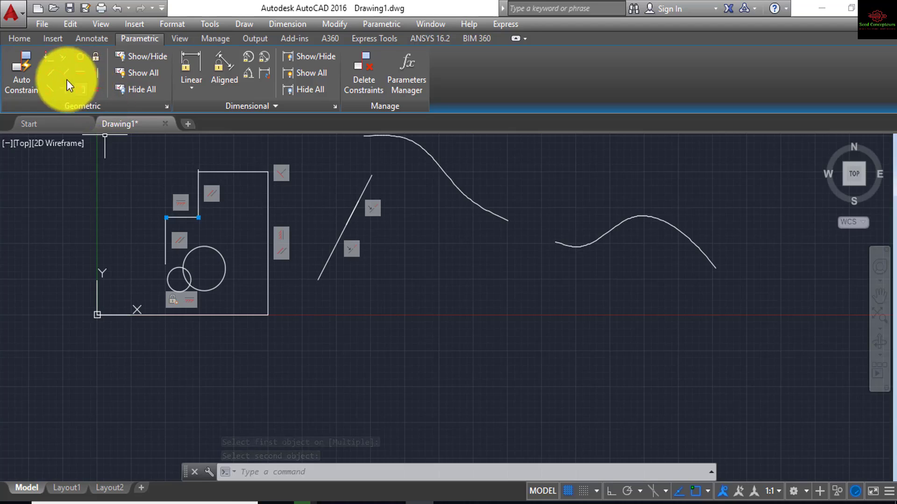
# Make the small circle concentric with the large circle inside the outline.
pyautogui.click(79, 57)
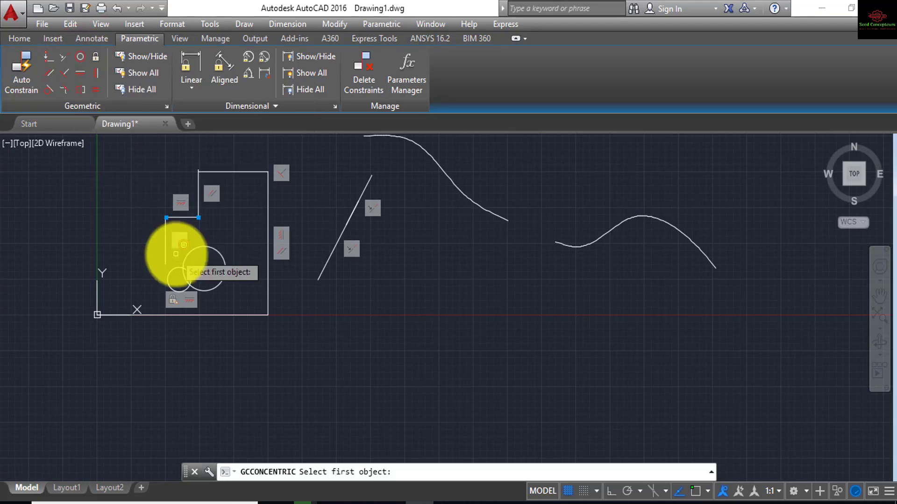
pyautogui.scroll(2, 198, 255)
pyautogui.click(209, 241)
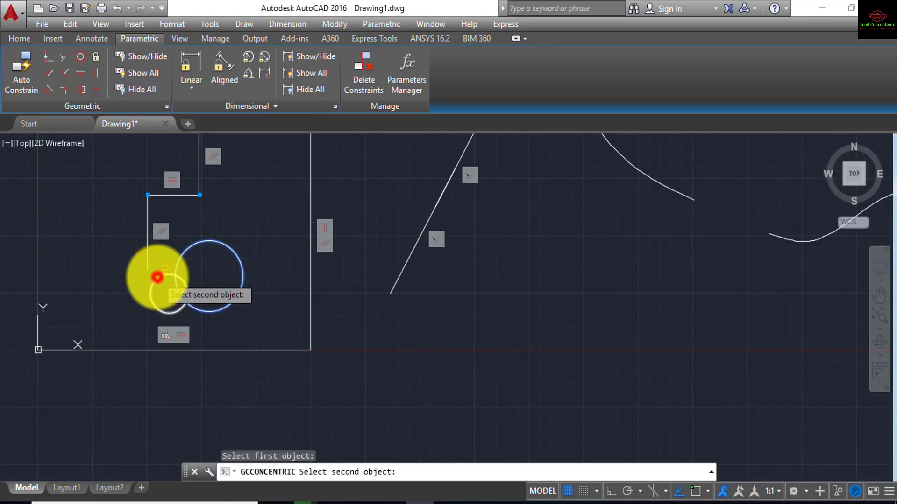
pyautogui.click(157, 277)
pyautogui.scroll(2, 202, 265)
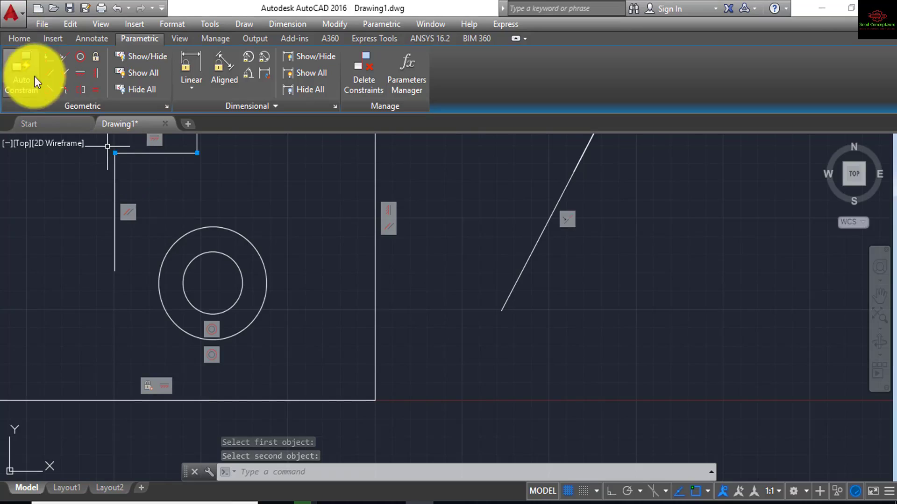
# Constrain the lower-left vertical line of the outline to be tangent to the large circle.
pyautogui.click(46, 88)
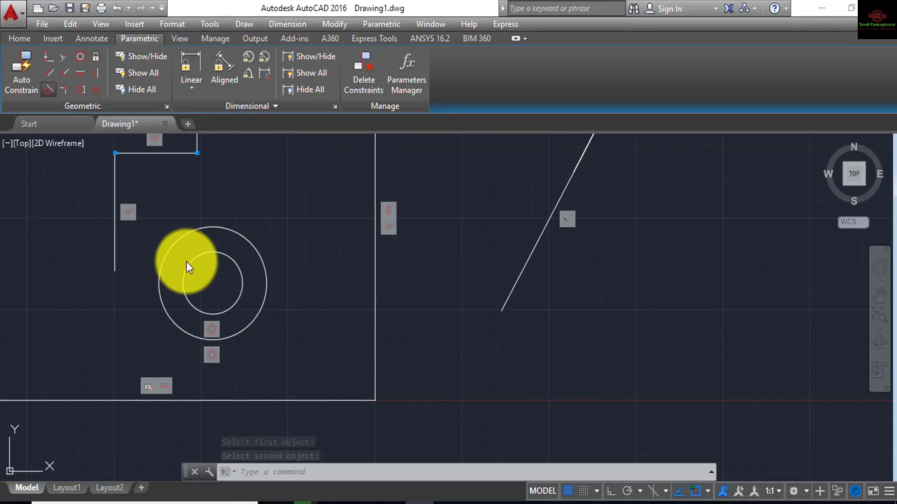
pyautogui.click(183, 232)
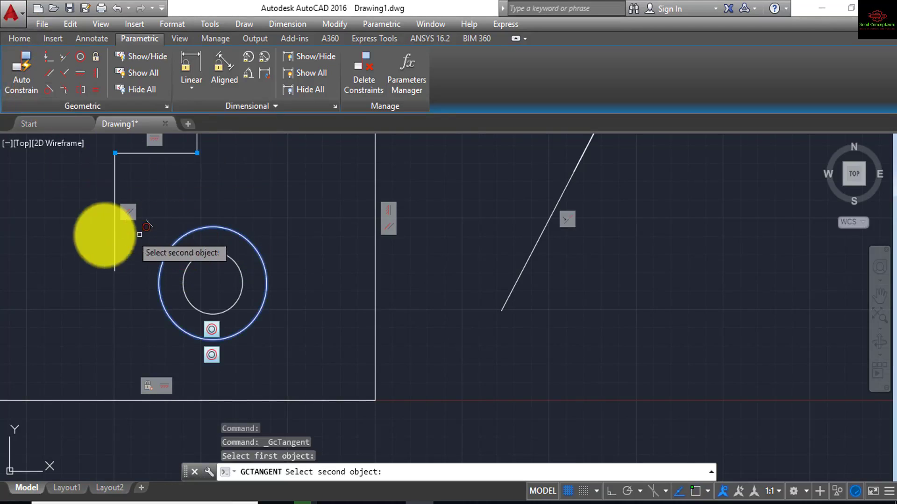
pyautogui.click(112, 226)
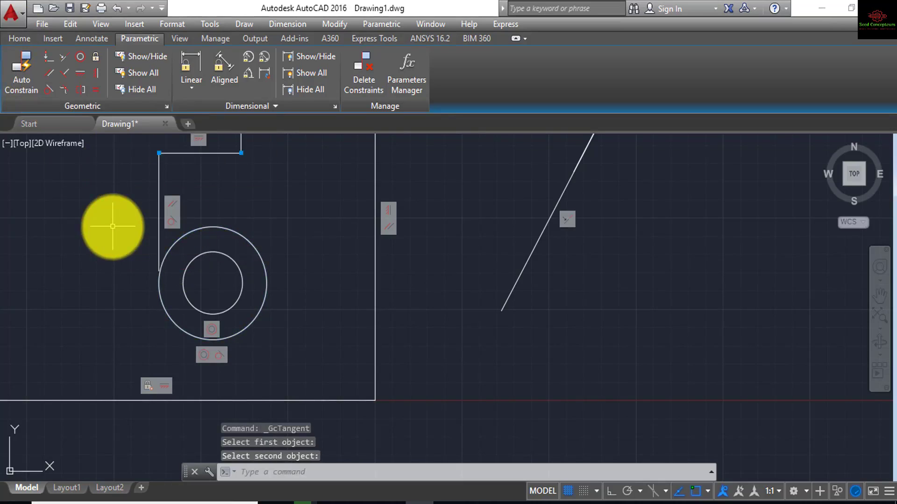
pyautogui.scroll(-4, 164, 232)
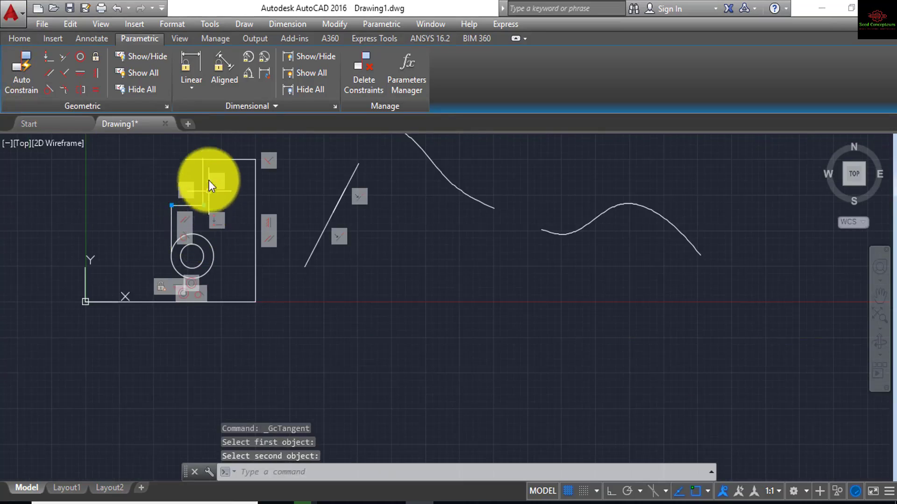
# Make the free left end of the outline's top line coincident with the upper end of the upper-left vertical line.
pyautogui.scroll(4, 208, 154)
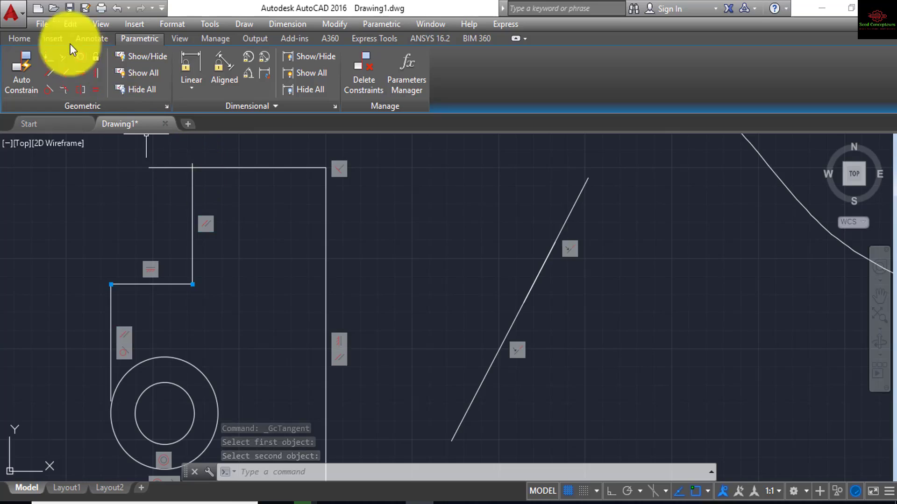
pyautogui.click(50, 56)
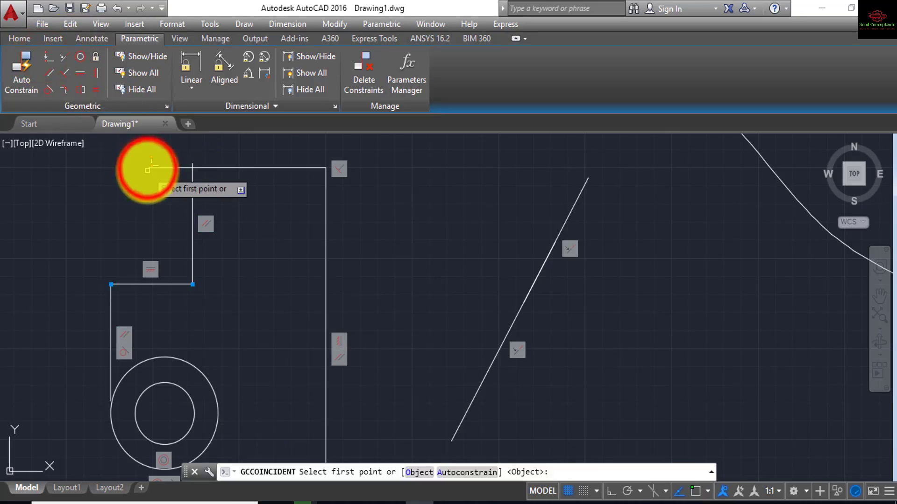
pyautogui.click(148, 167)
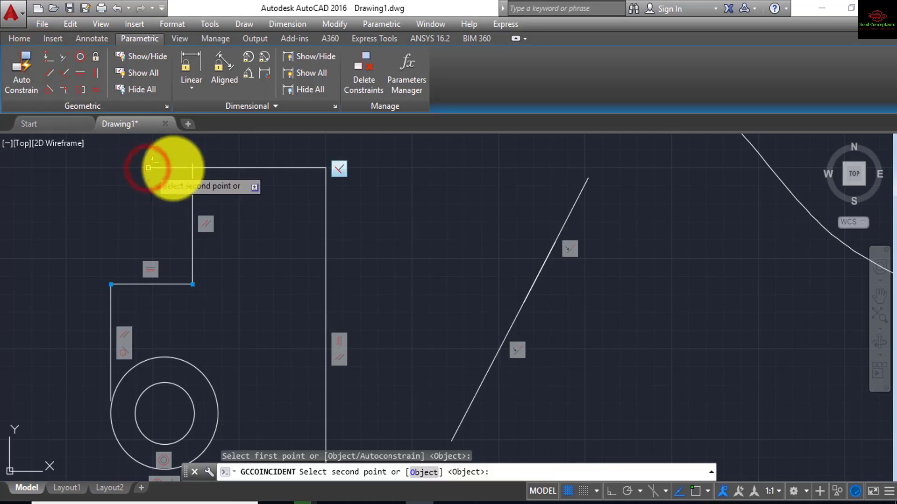
pyautogui.click(192, 164)
pyautogui.scroll(2, 180, 246)
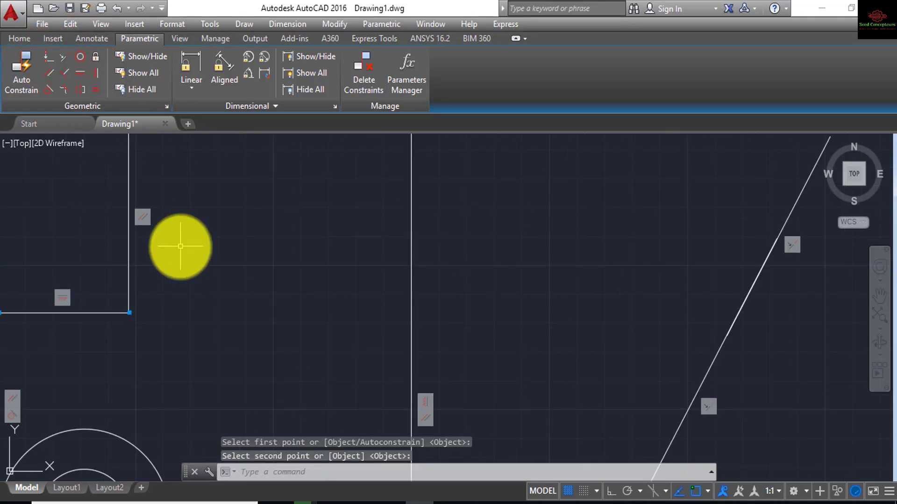
pyautogui.scroll(-2, 180, 246)
pyautogui.scroll(-2, 107, 311)
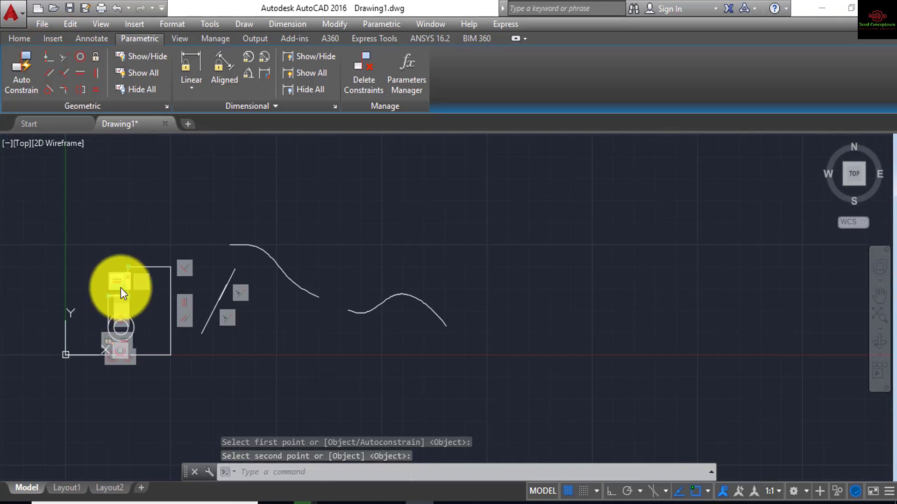
pyautogui.click(128, 286)
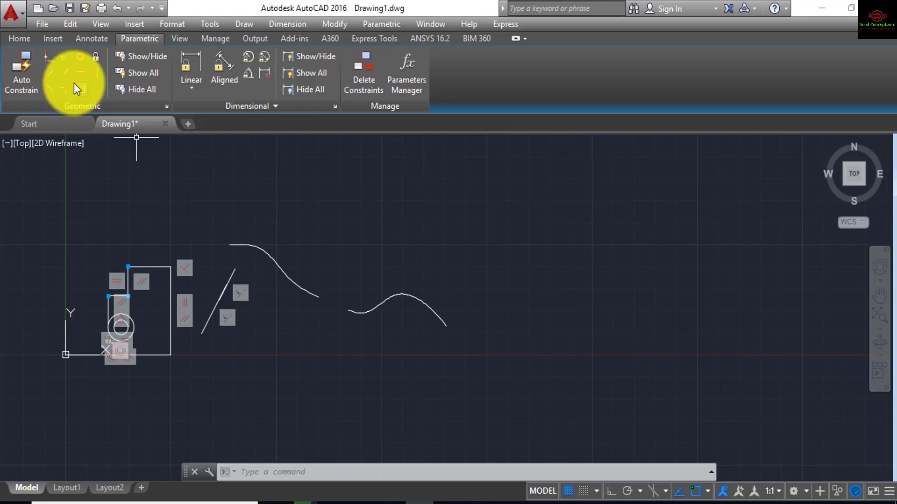
# Apply a smooth constraint joining the lower end of the first spline to the start of the second spline.
pyautogui.click(60, 87)
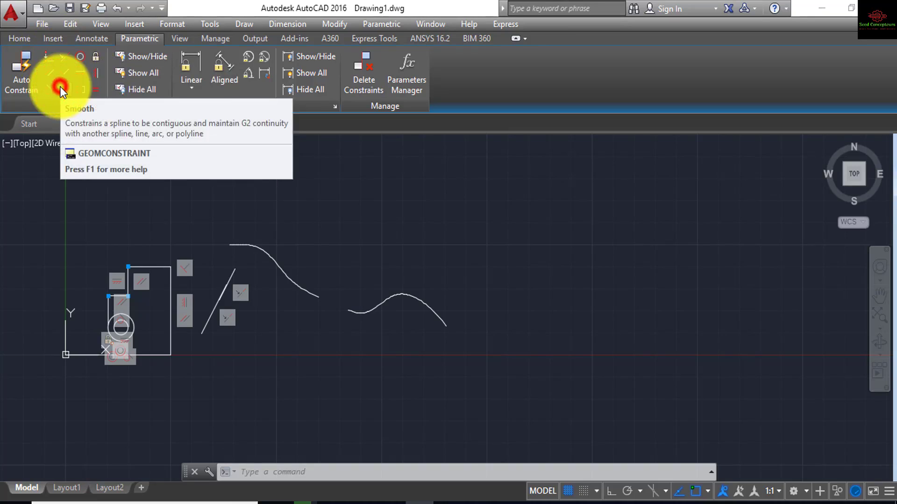
pyautogui.scroll(6, 394, 380)
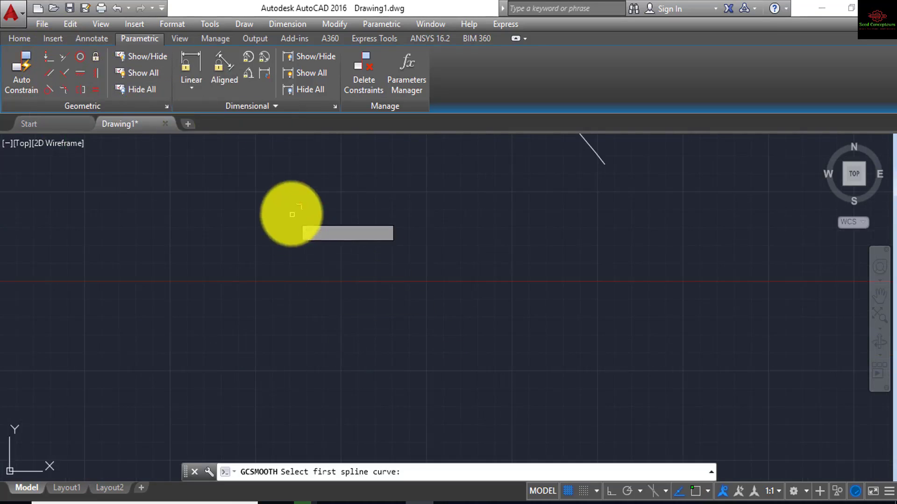
pyautogui.scroll(-4, 294, 217)
pyautogui.scroll(3, 236, 190)
pyautogui.click(206, 194)
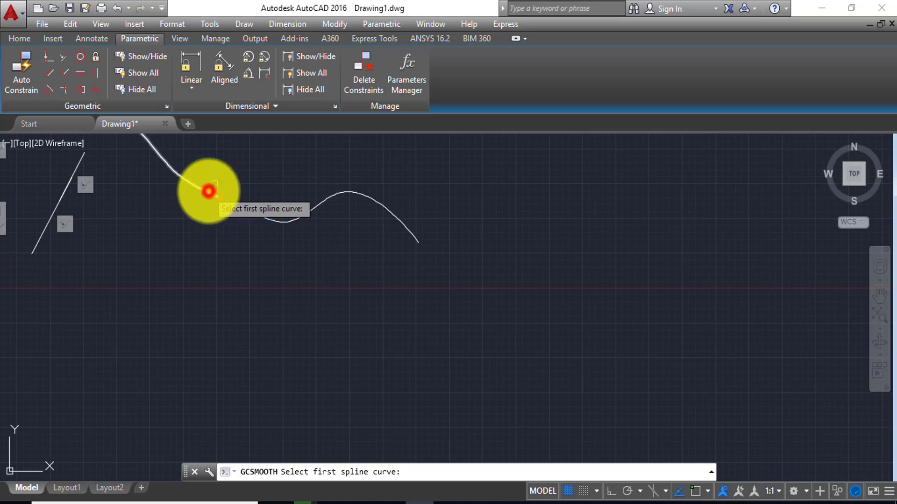
pyautogui.click(277, 219)
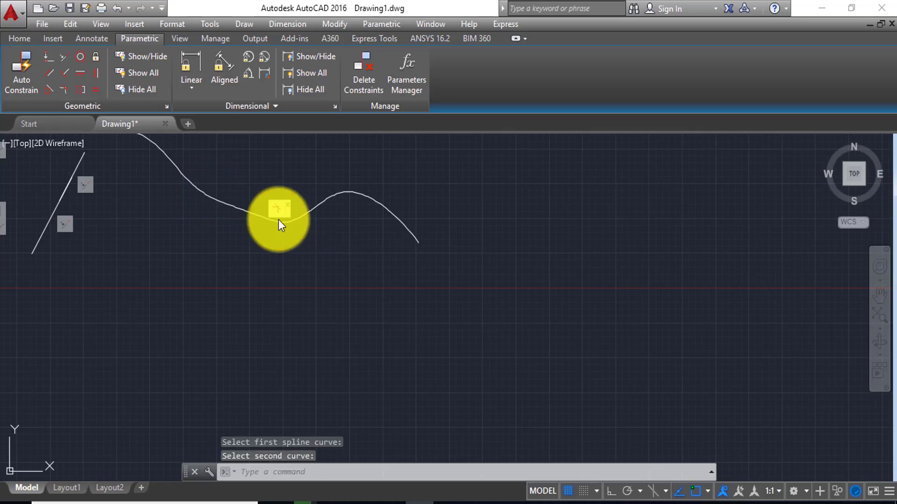
pyautogui.click(260, 213)
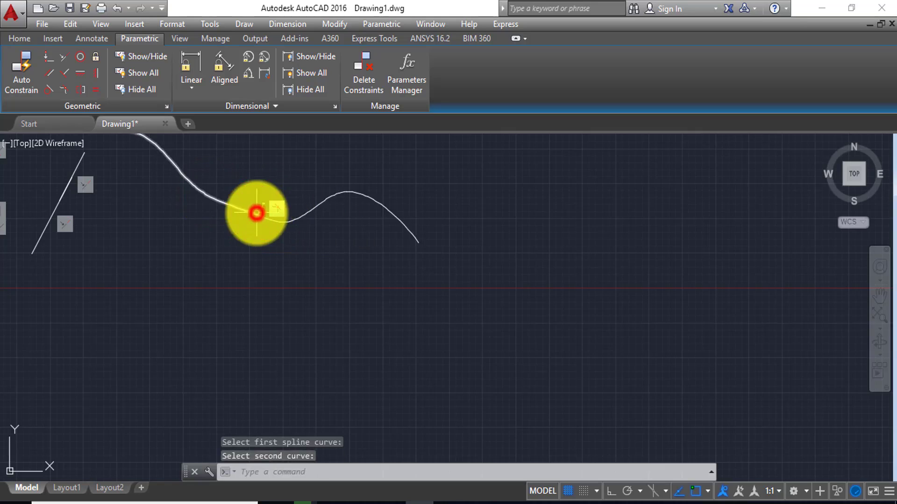
pyautogui.click(280, 220)
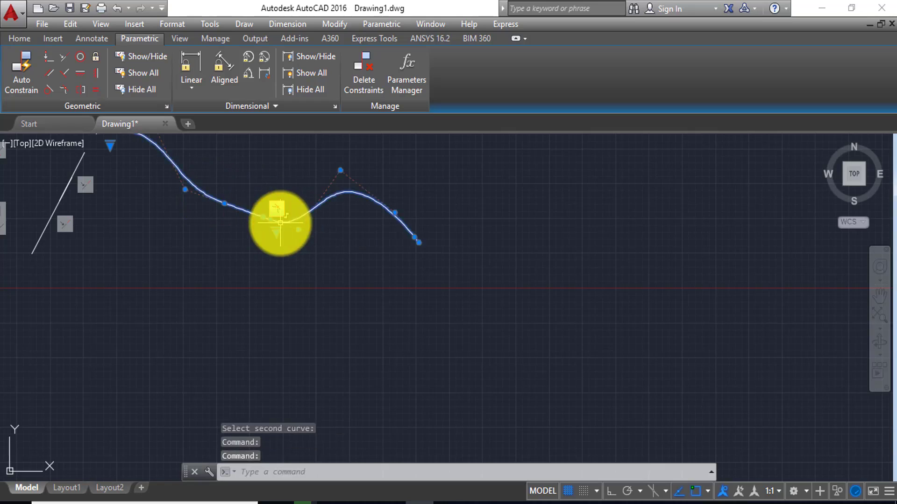
pyautogui.press('Escape')
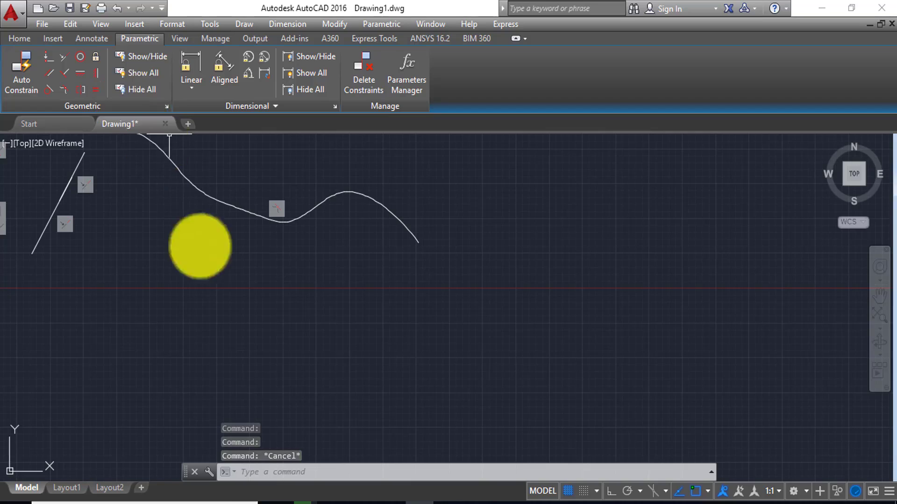
# Draw two separate slanted lines of different slopes in the empty area above the splines.
pyautogui.scroll(-5, 246, 334)
pyautogui.scroll(3, 230, 290)
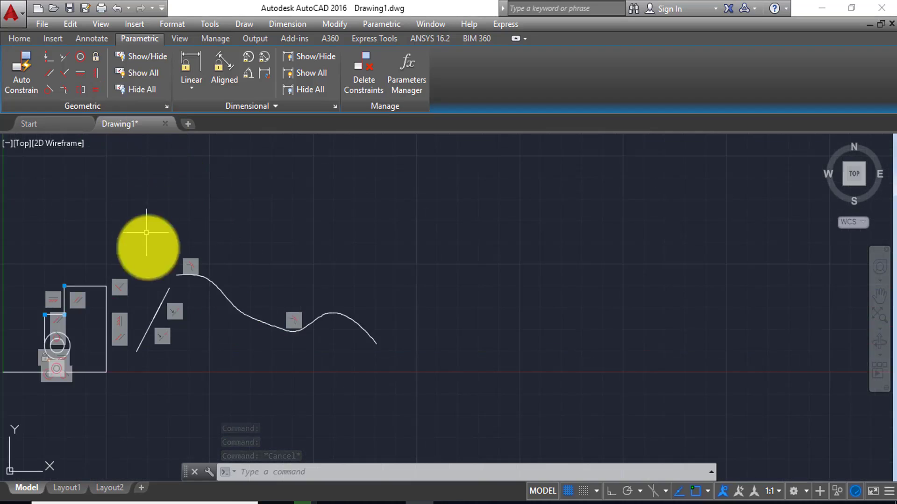
pyautogui.click(26, 29)
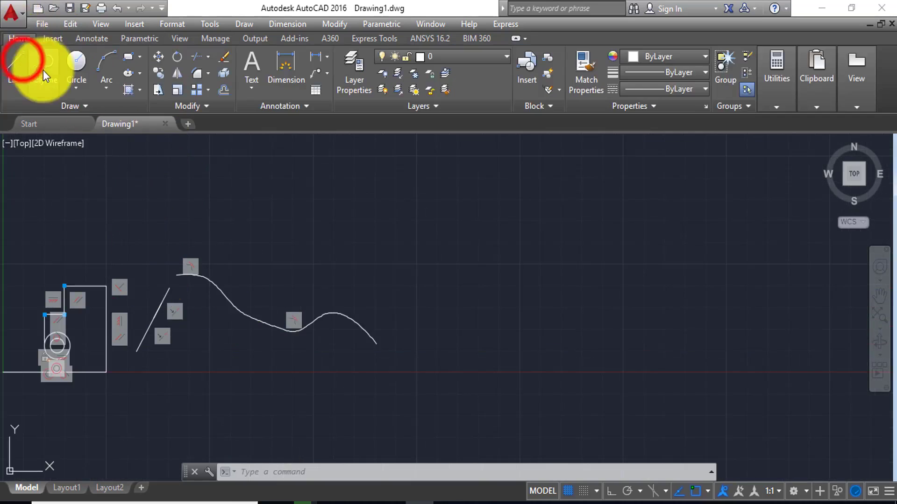
pyautogui.click(23, 60)
pyautogui.click(234, 185)
pyautogui.click(322, 240)
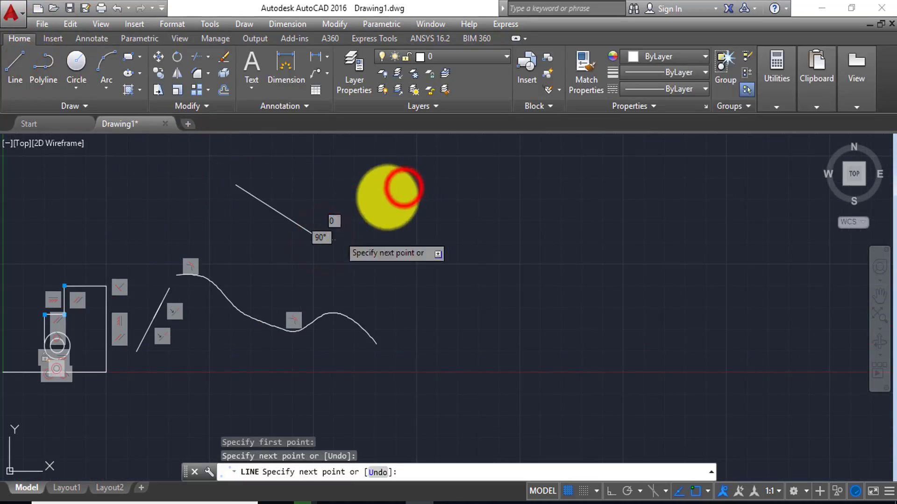
pyautogui.press('Return')
pyautogui.press('Return')
pyautogui.click(404, 187)
pyautogui.click(458, 272)
pyautogui.press('Escape')
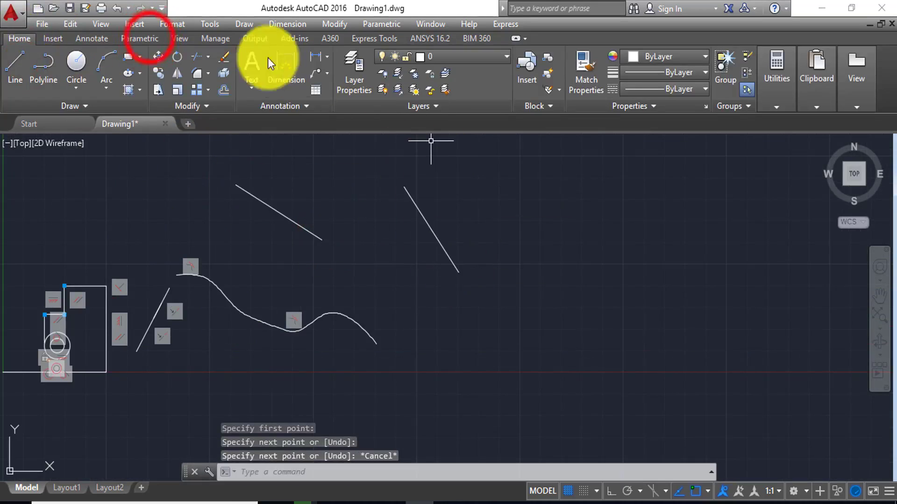
# Apply an equal constraint between the two new slanted lines, starting with the left one.
pyautogui.click(148, 39)
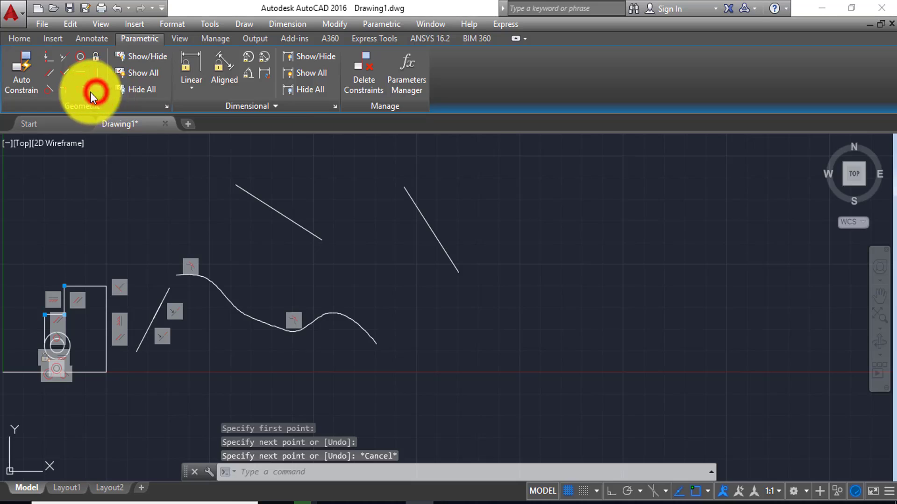
pyautogui.click(290, 220)
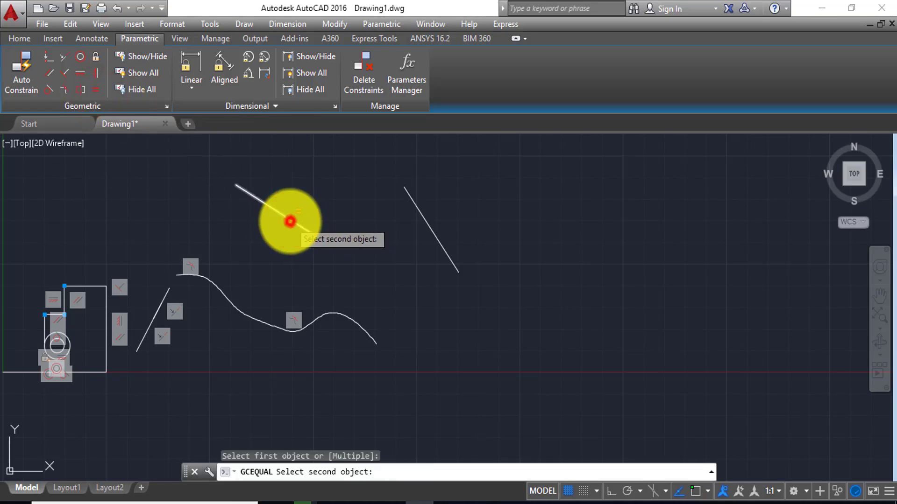
pyautogui.click(292, 219)
pyautogui.click(411, 201)
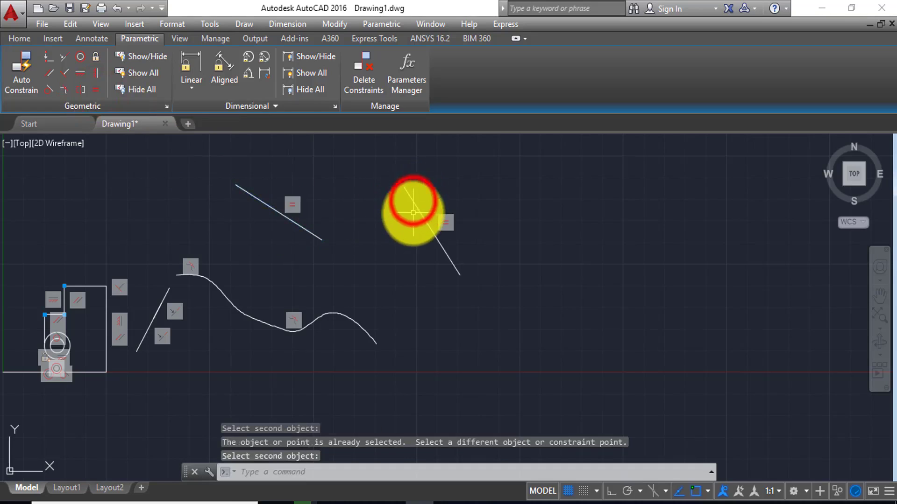
# Shorten the right slanted line by stretching its upper endpoint down to the line's midpoint.
pyautogui.click(407, 189)
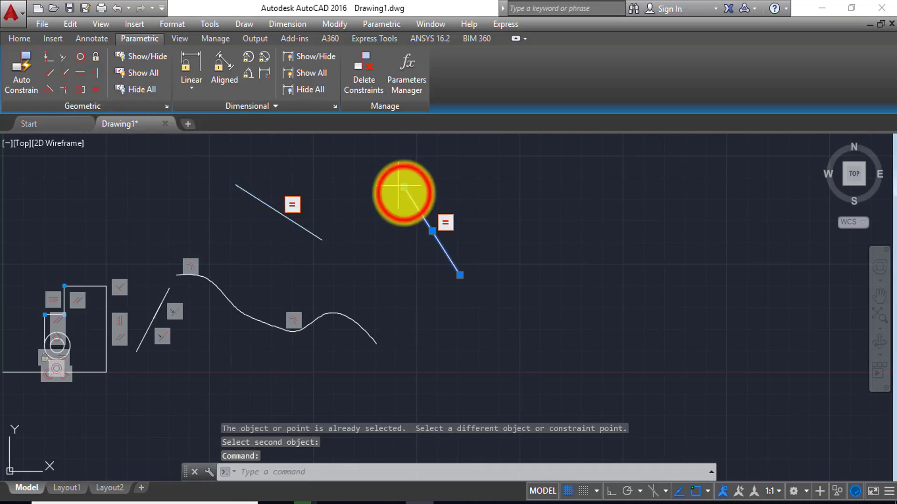
pyautogui.click(400, 190)
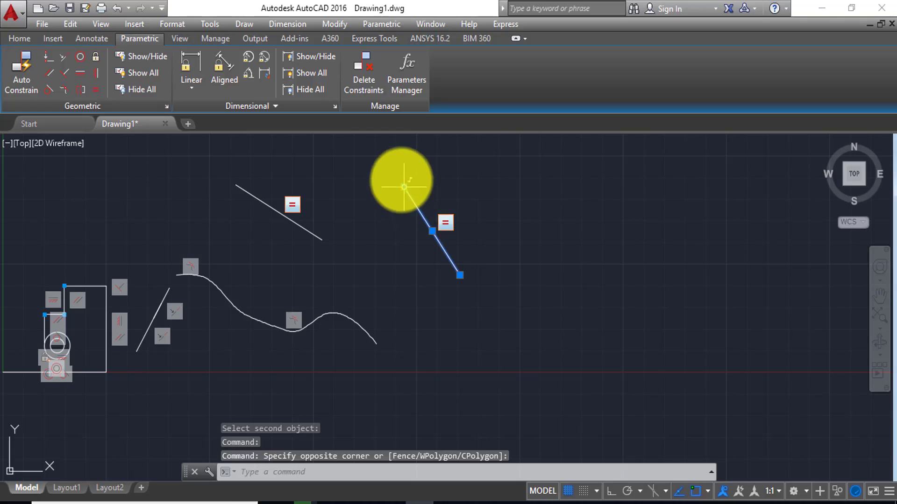
pyautogui.click(405, 186)
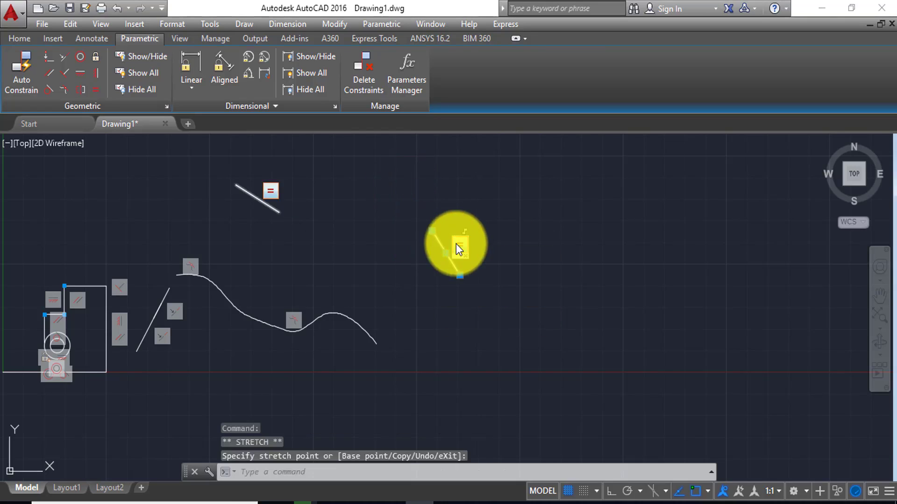
pyautogui.press('Escape')
pyautogui.press('Escape')
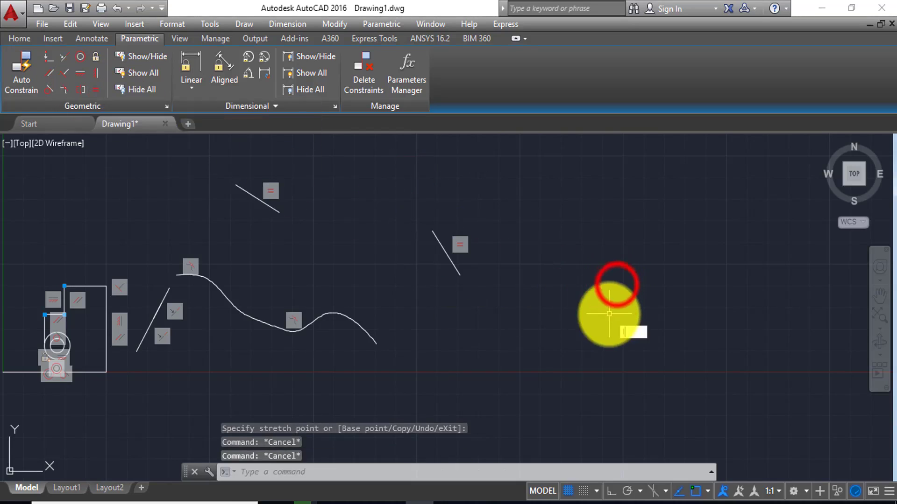
# Draw a single near-vertical line in the empty area well to the right of the splines.
pyautogui.write('l')
pyautogui.press('Return')
pyautogui.click(616, 285)
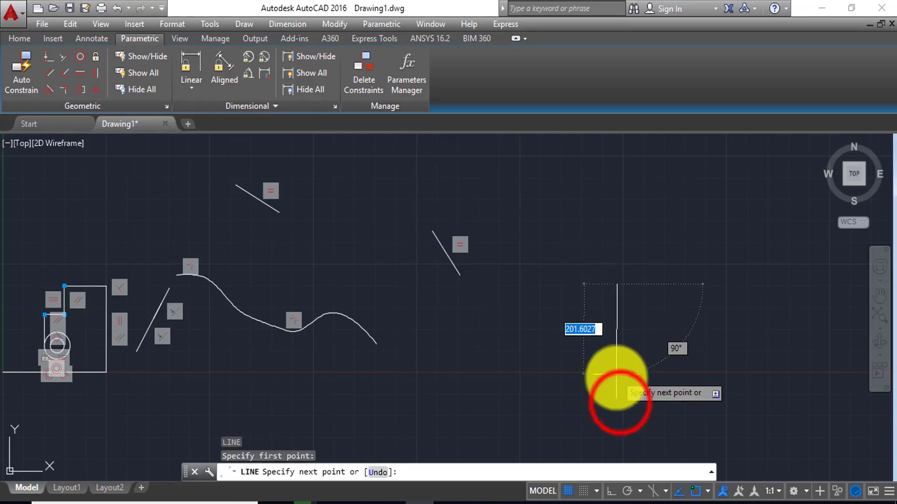
pyautogui.click(620, 402)
pyautogui.press('Escape')
# Draw an open three-segment shape to the right of the near-vertical line, with its open side facing that line.
pyautogui.press('Return')
pyautogui.click(720, 310)
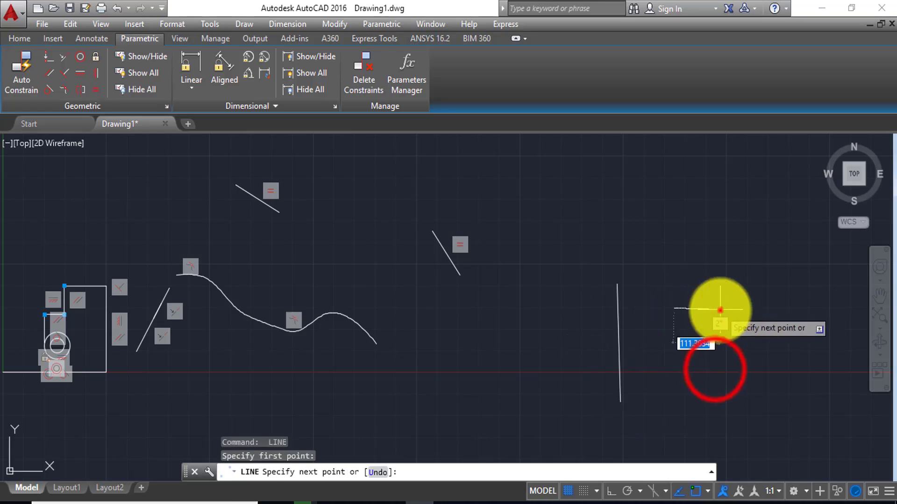
pyautogui.click(715, 369)
pyautogui.click(681, 369)
pyautogui.press('Escape')
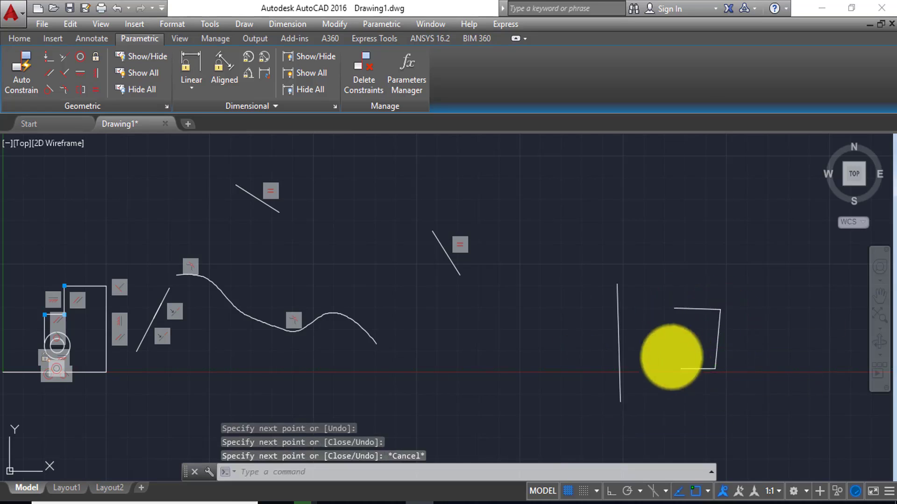
pyautogui.press('Escape')
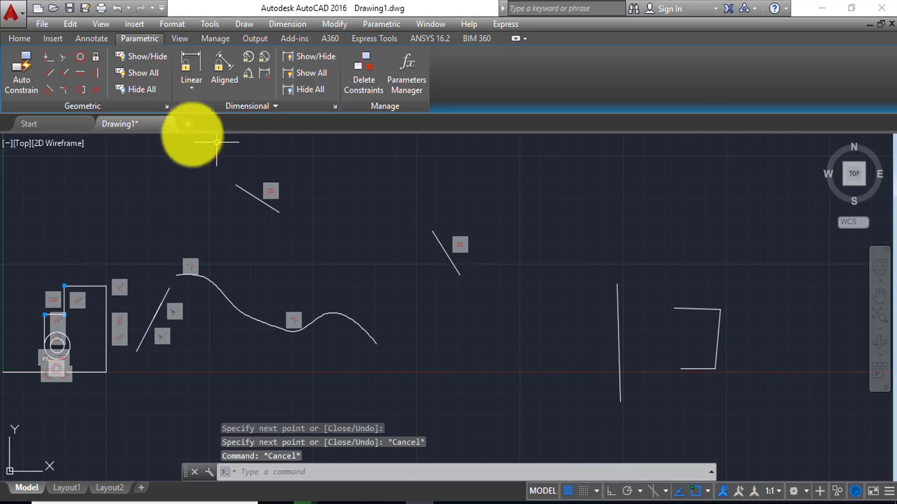
# Try a symmetric constraint between the open shape's upper and right segments about its lower segment, and undo it.
pyautogui.click(85, 91)
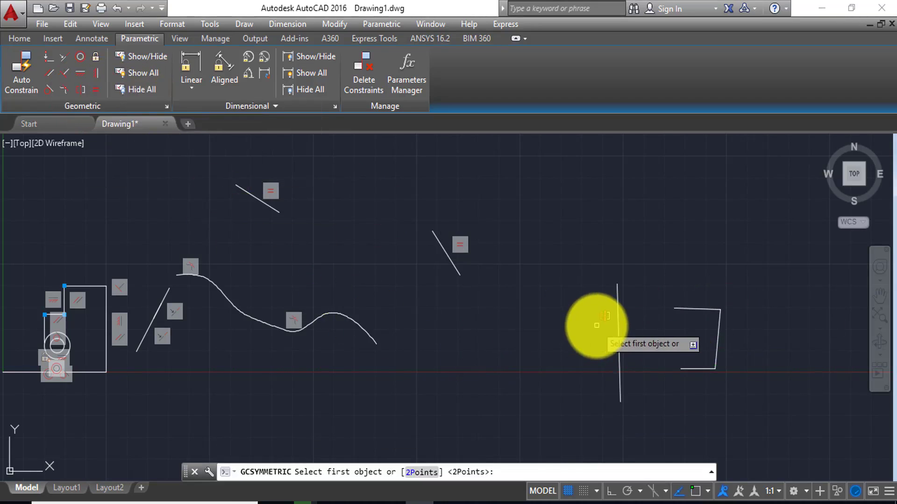
pyautogui.click(754, 275)
pyautogui.click(753, 275)
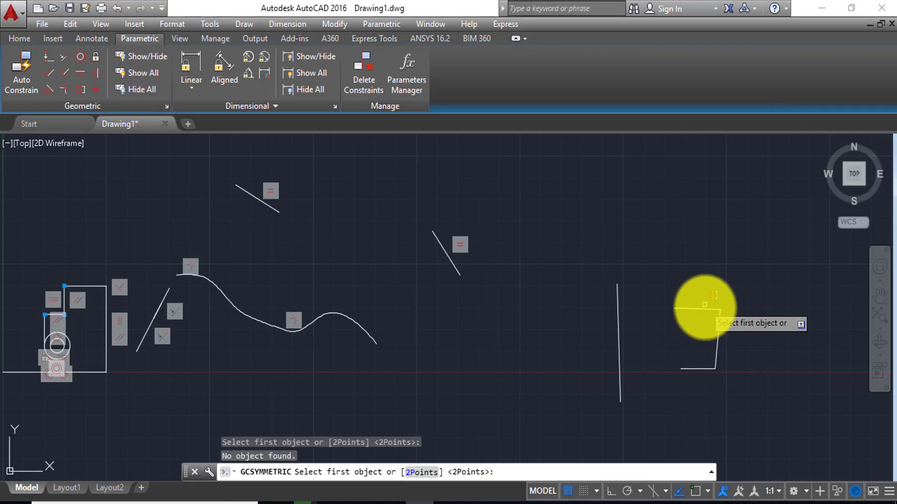
pyautogui.click(705, 308)
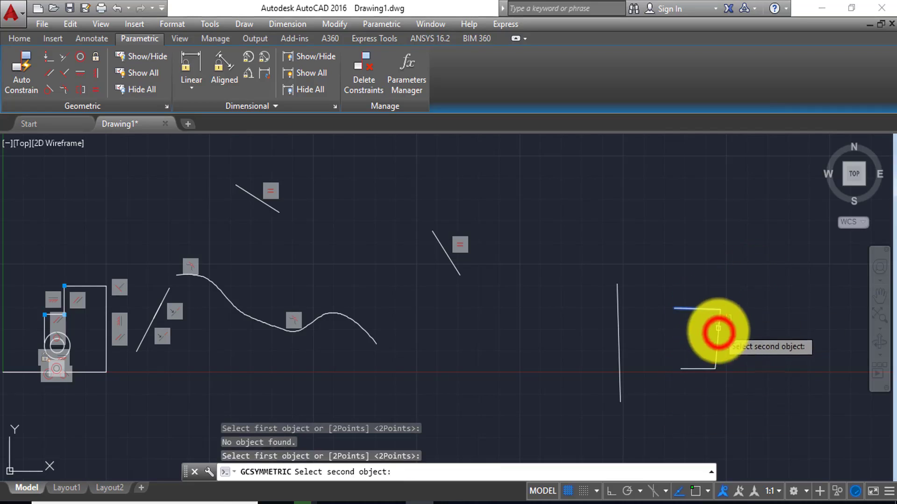
pyautogui.click(718, 333)
pyautogui.click(702, 367)
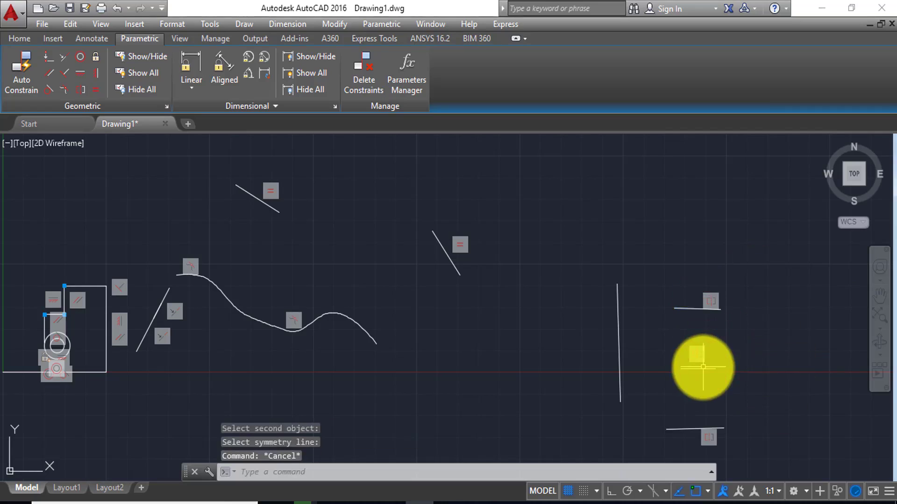
pyautogui.hotkey('ctrl', 'z')
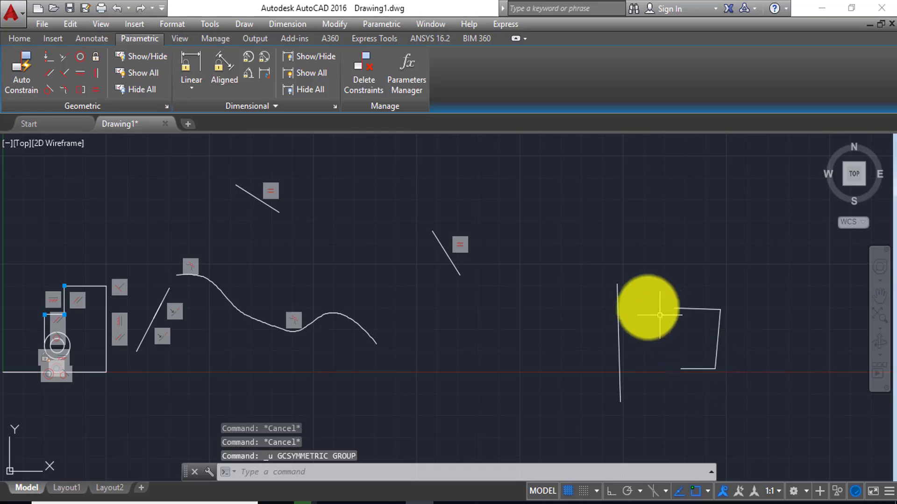
# Erase the open shape's right segment and draw a short slanted line on the other side of the near-vertical line.
pyautogui.click(717, 338)
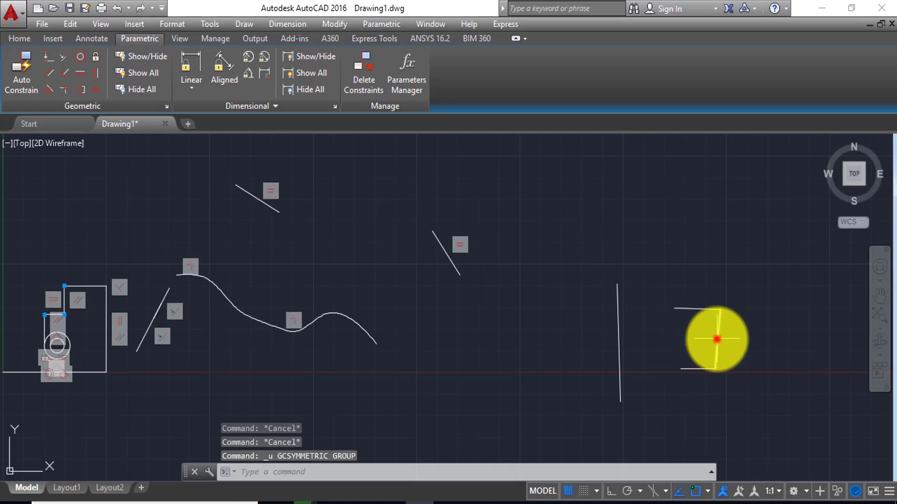
pyautogui.press('Delete')
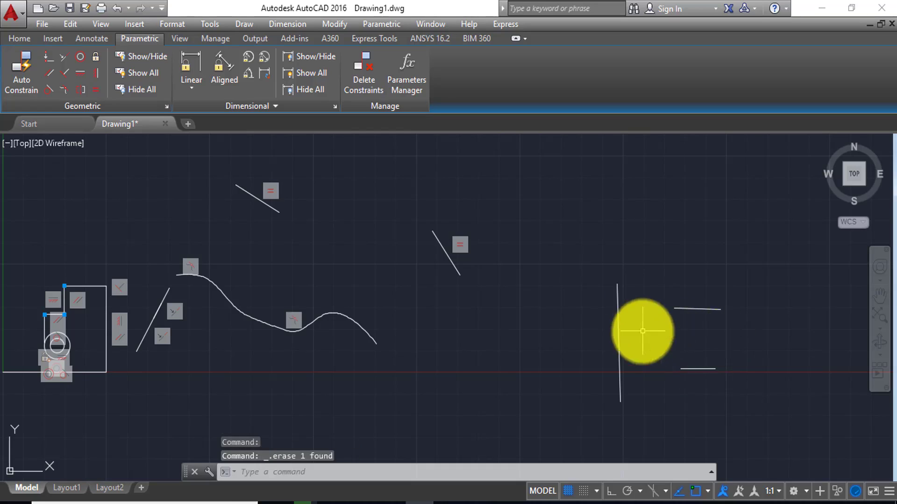
pyautogui.click(23, 37)
pyautogui.click(15, 65)
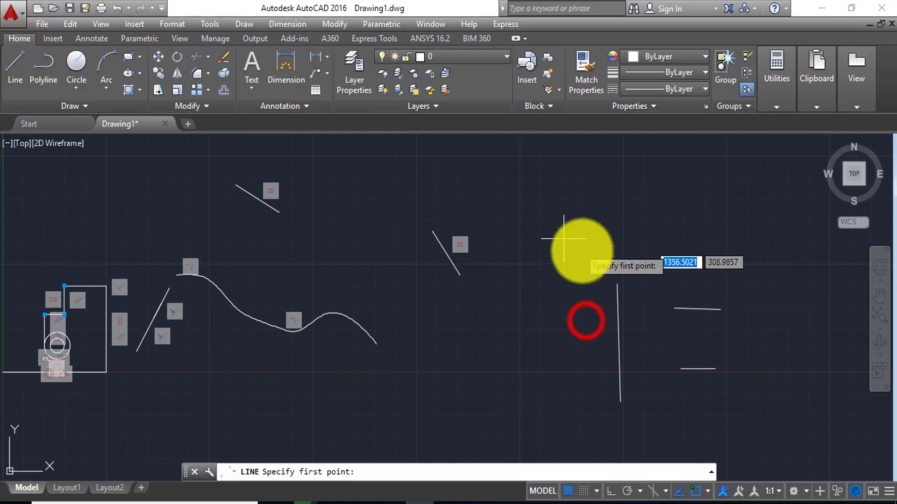
pyautogui.click(585, 321)
pyautogui.click(557, 371)
pyautogui.press('Escape')
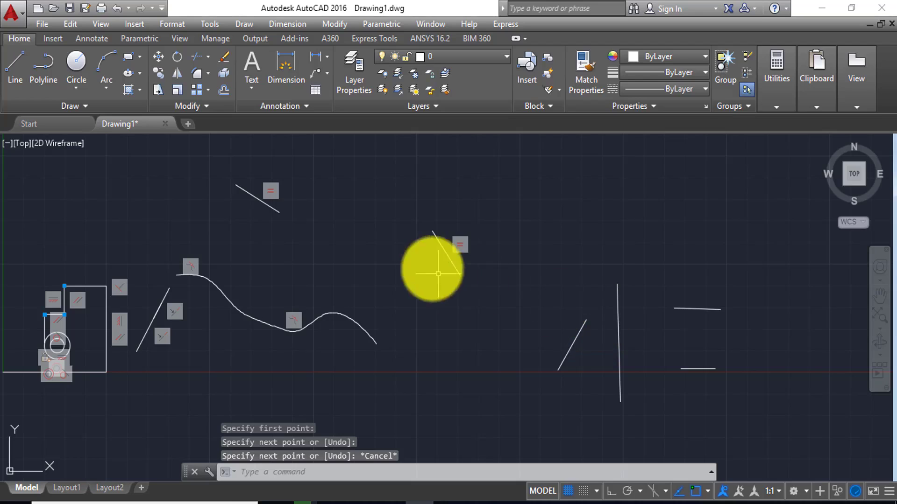
# Apply a symmetric constraint between the upper short horizontal line and the new slanted line, using the near-vertical line as symmetry axis.
pyautogui.click(131, 39)
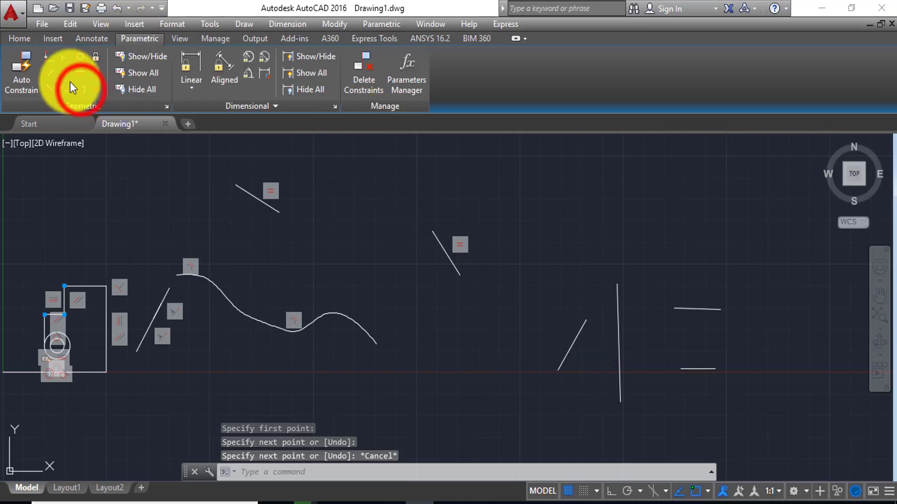
pyautogui.click(81, 89)
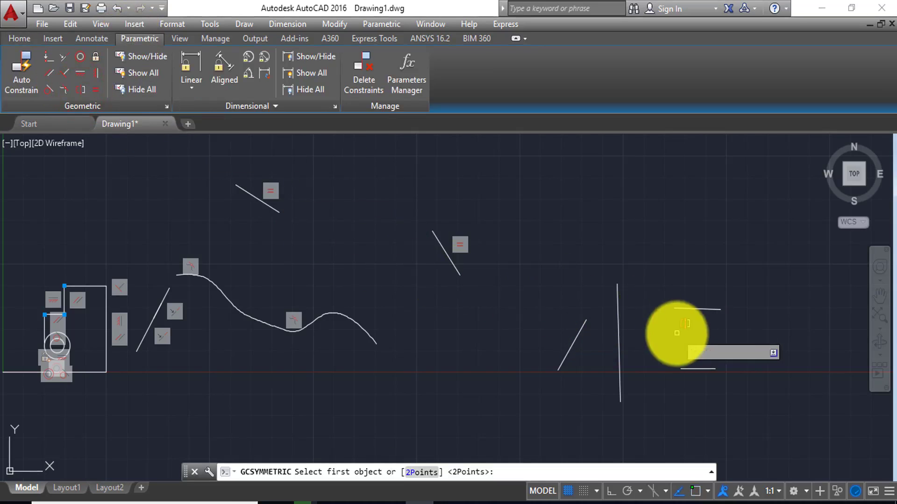
pyautogui.click(686, 309)
pyautogui.click(580, 331)
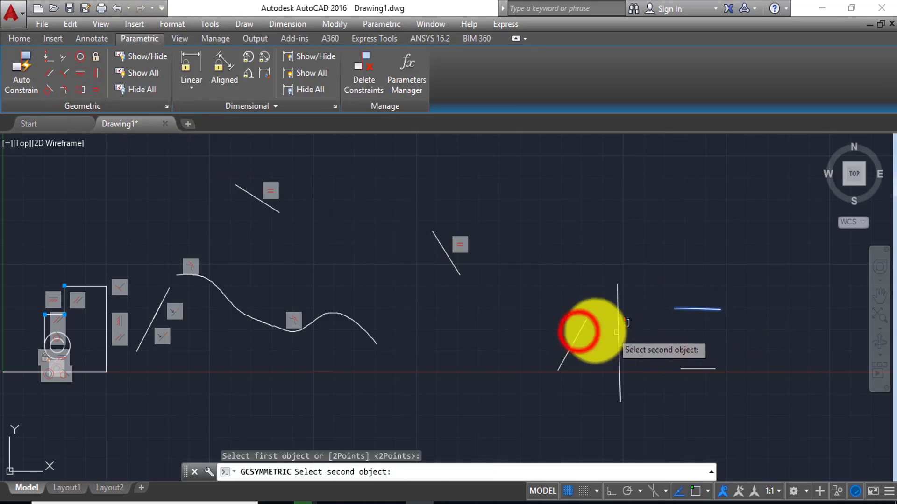
pyautogui.click(616, 327)
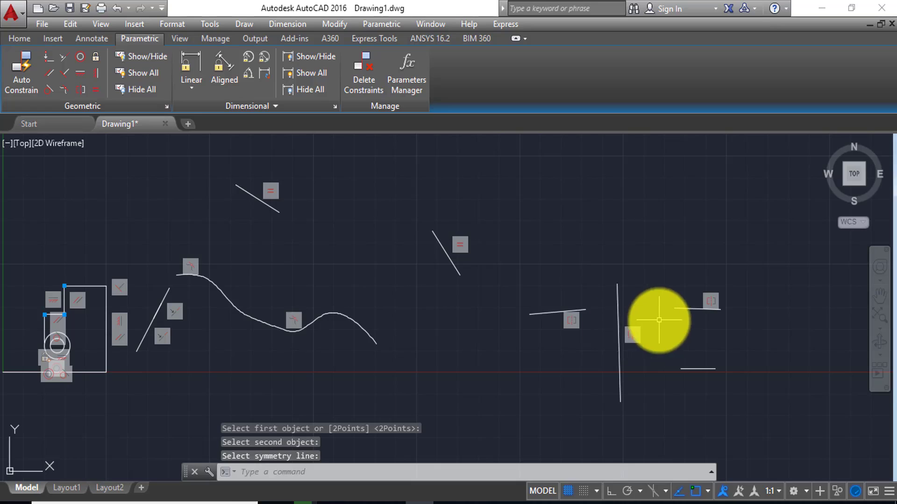
pyautogui.press('Escape')
# Stretch the endpoint nearest the symmetry axis on the left symmetric line down and past its other end, giving it a steep slant.
pyautogui.click(559, 309)
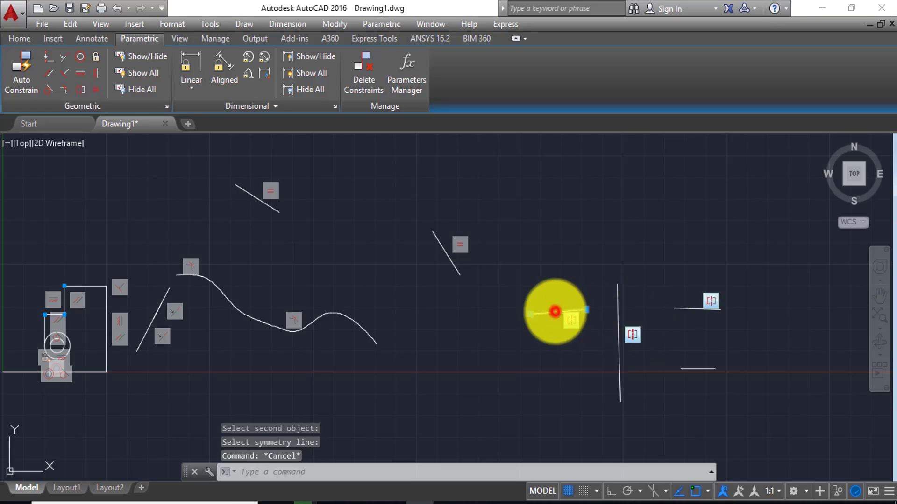
pyautogui.click(586, 309)
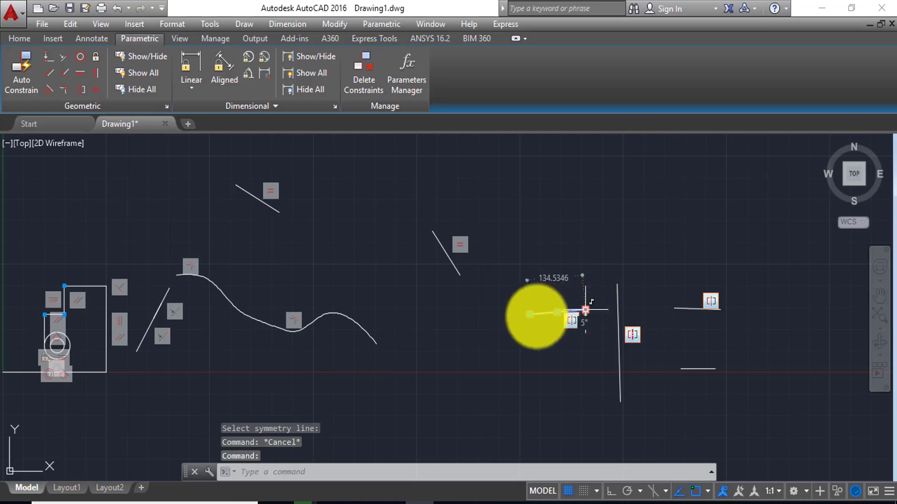
pyautogui.click(480, 369)
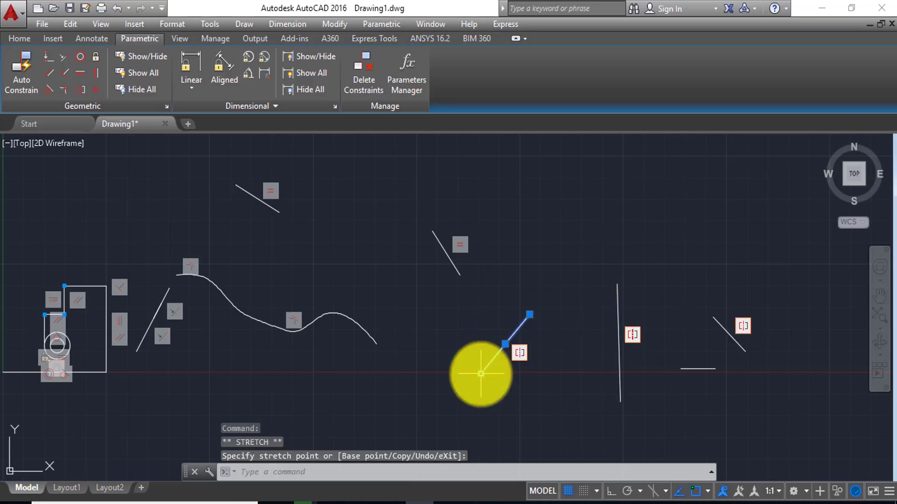
pyautogui.press('Escape')
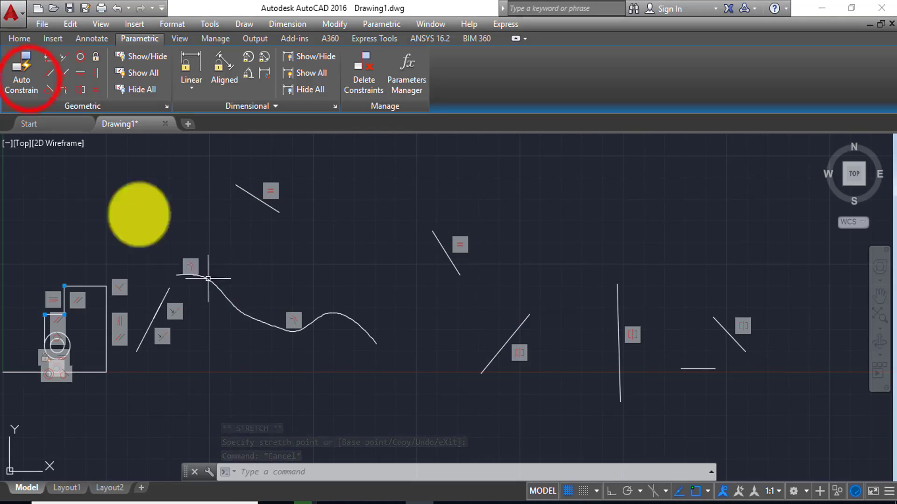
# Try to auto-constrain the right one of the two equal-constrained slanted lines.
pyautogui.click(29, 79)
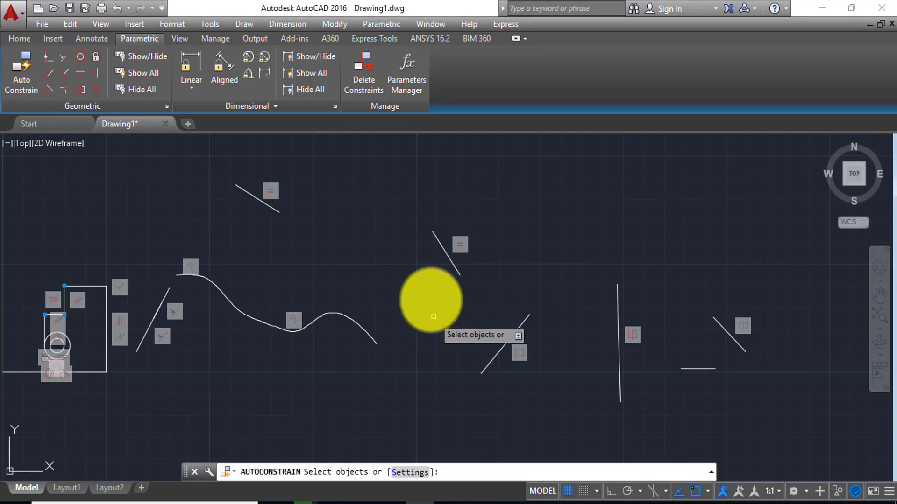
pyautogui.click(446, 257)
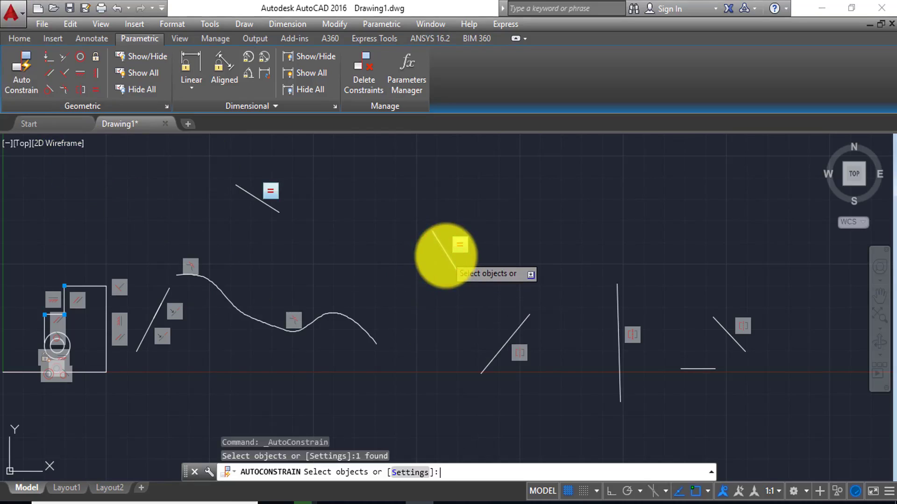
pyautogui.press('Return')
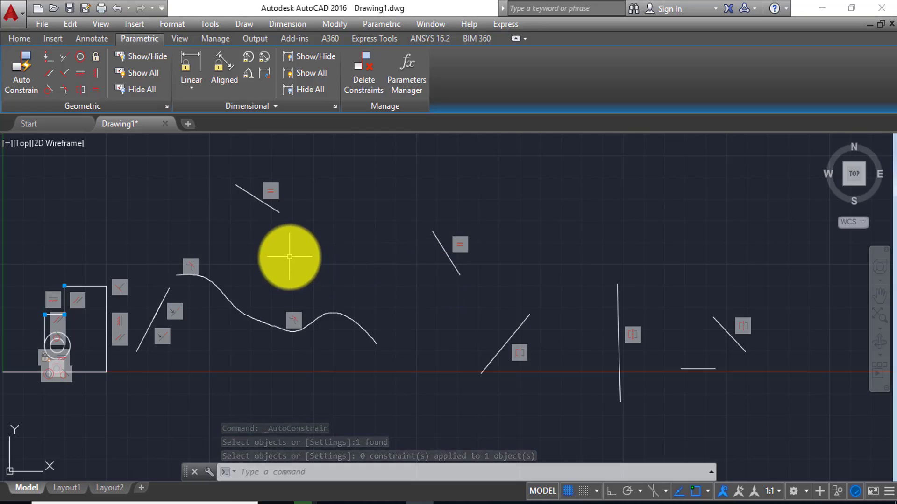
pyautogui.scroll(-5, 299, 258)
pyautogui.scroll(3, 306, 260)
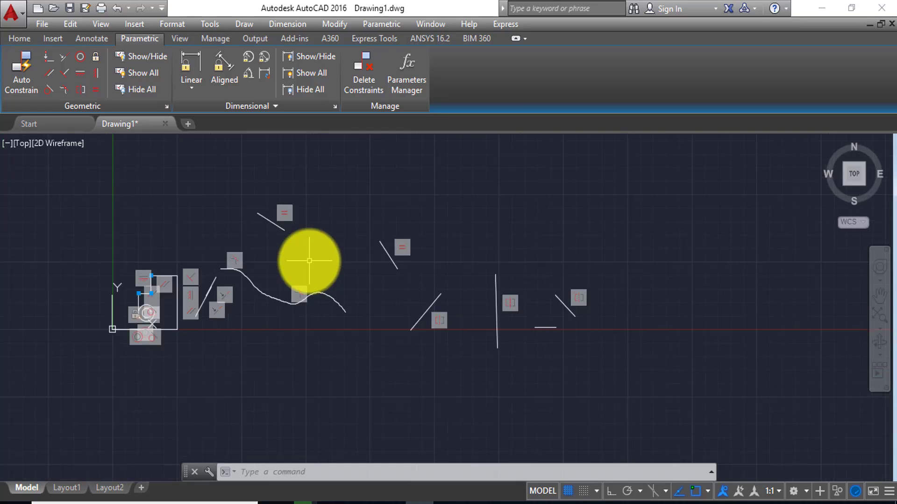